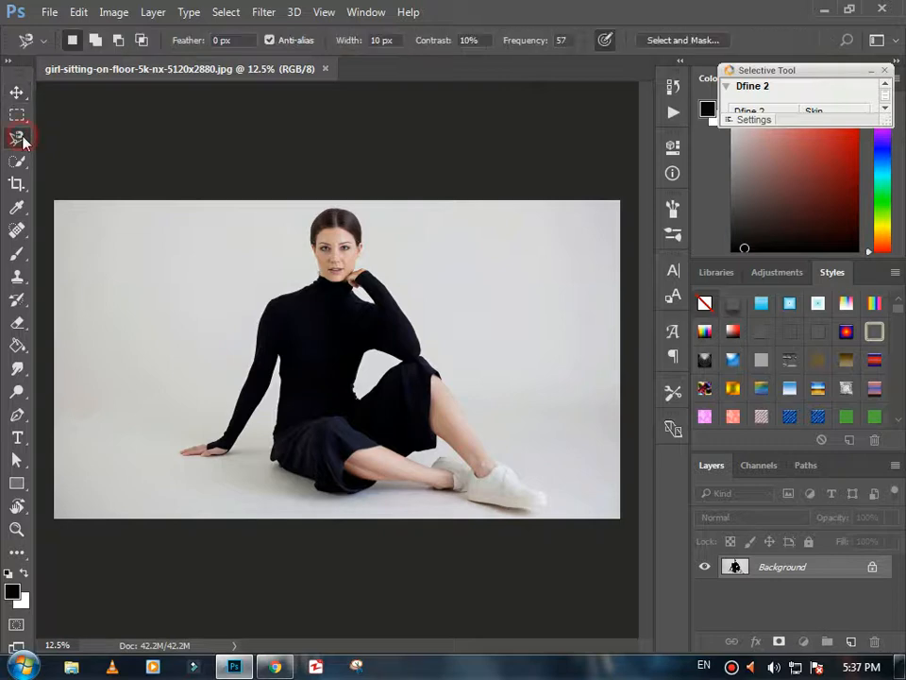
Step: Start a Magnetic Lasso outline at the top of the woman's hair and trace past the ear and cheek to the turtleneck collar
{"action": "left_click", "coordinate": [16, 529]}
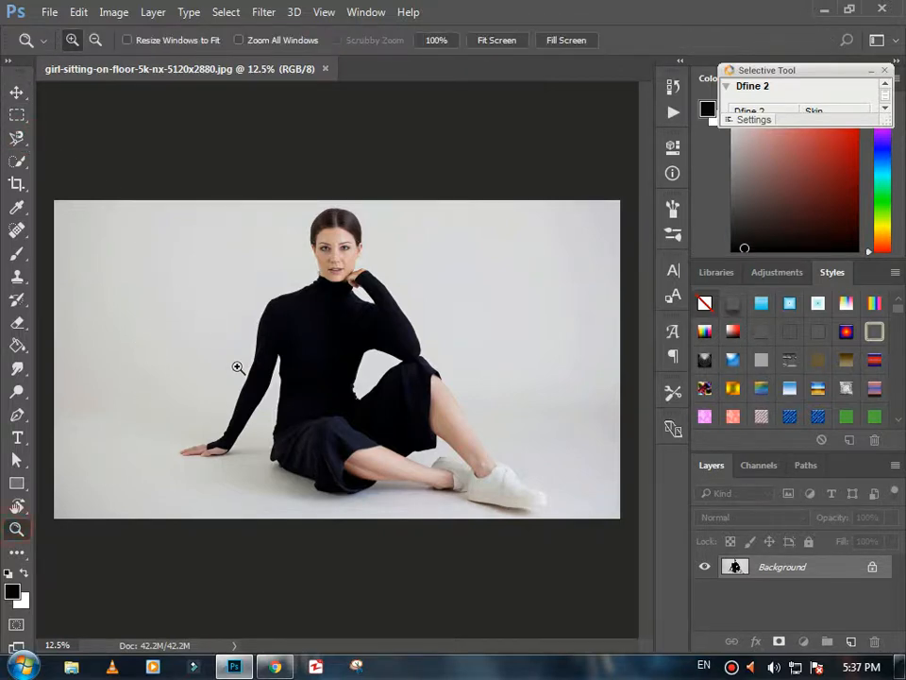
{"action": "left_click", "coordinate": [311, 232]}
{"action": "left_click", "coordinate": [311, 232]}
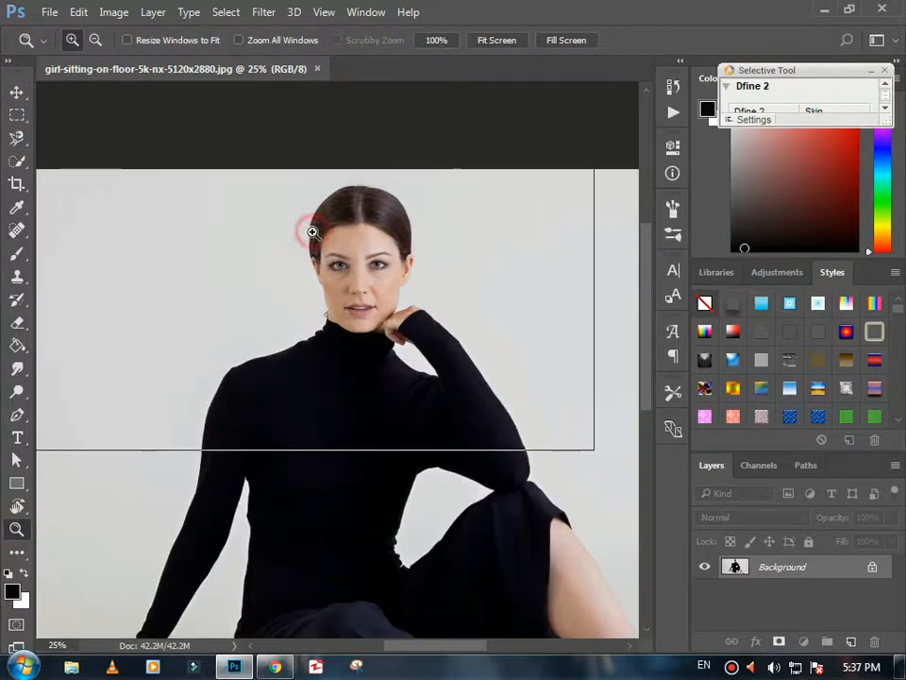
{"action": "left_click", "coordinate": [311, 232]}
{"action": "left_click", "coordinate": [309, 234]}
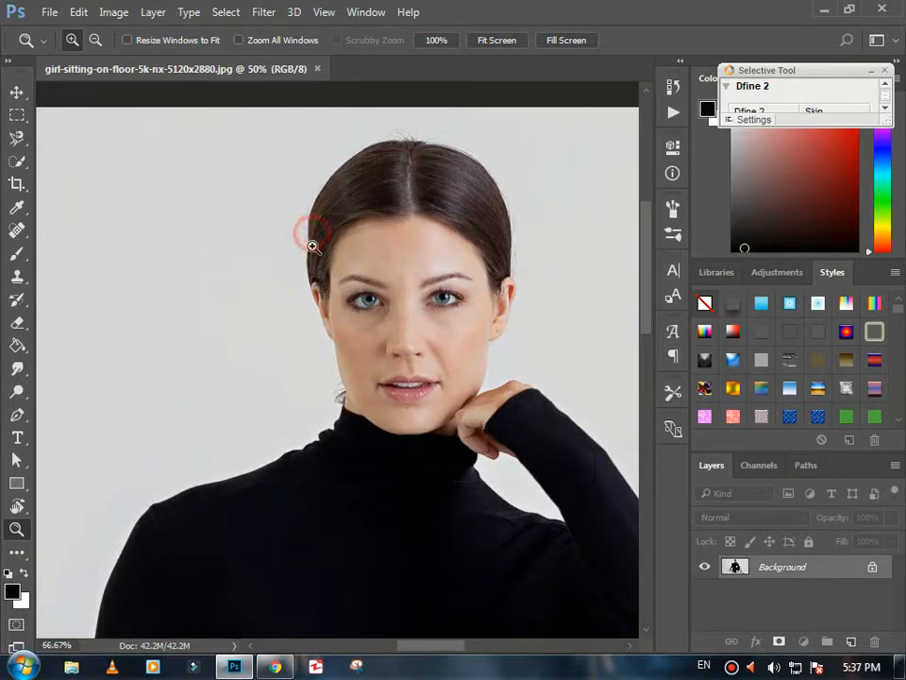
{"action": "left_click", "coordinate": [17, 138]}
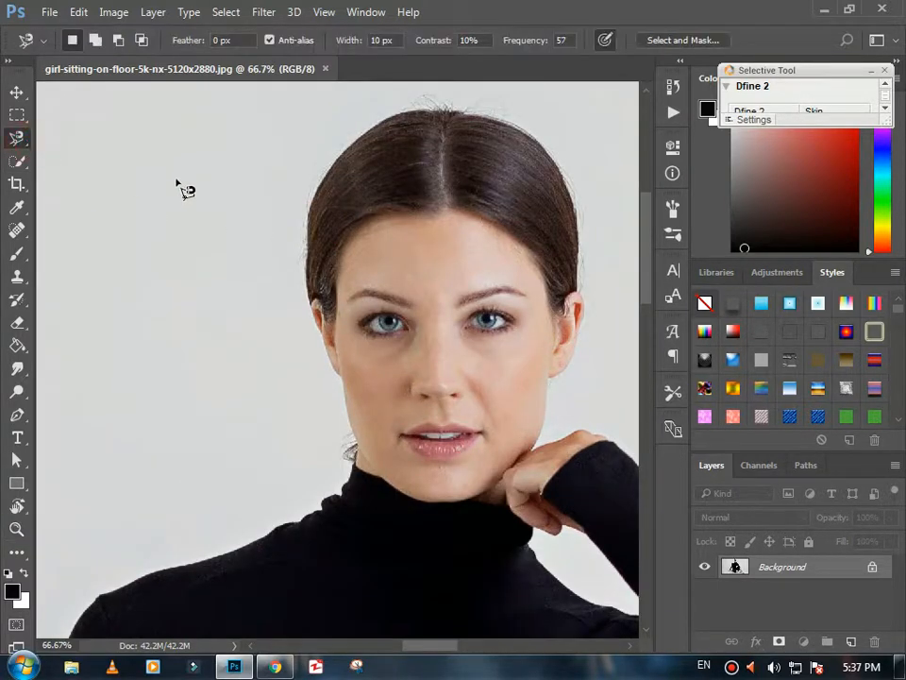
{"action": "left_click", "coordinate": [357, 140]}
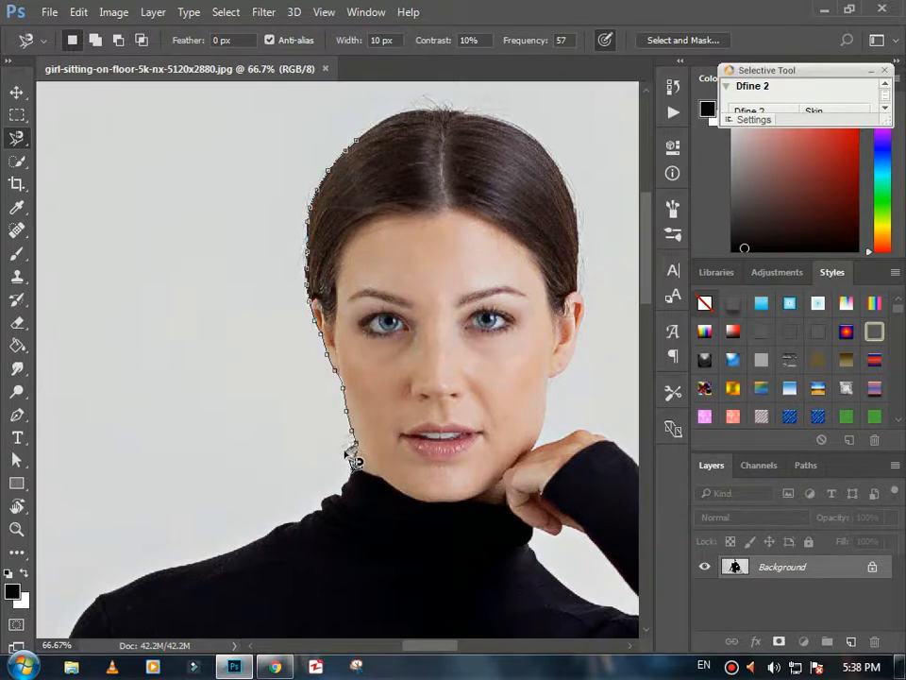
{"action": "left_click", "coordinate": [340, 453]}
{"action": "left_click", "coordinate": [356, 469]}
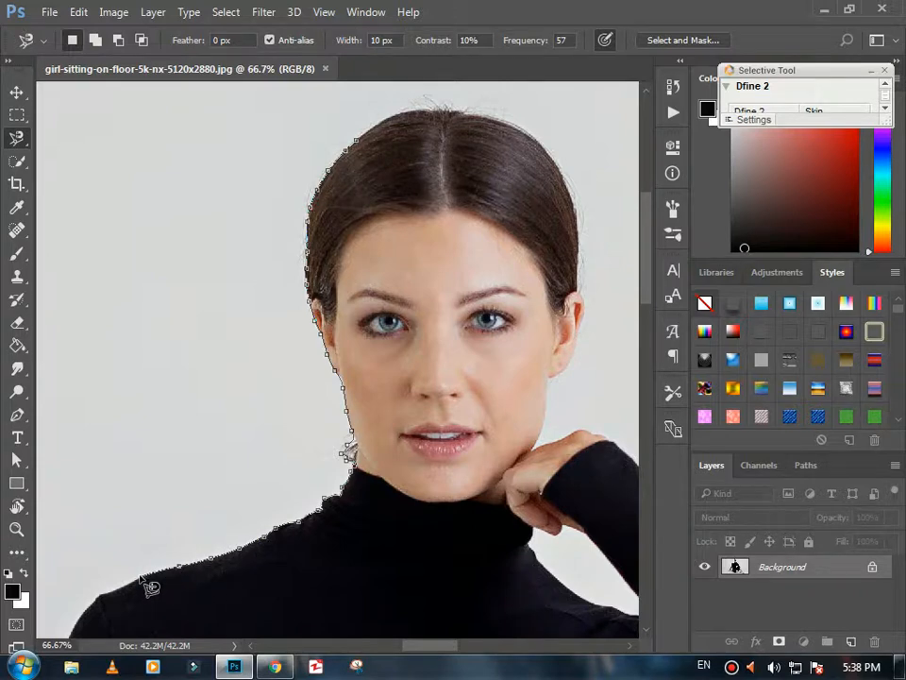
Step: Continue the Magnetic Lasso outline along the shoulder and the outer edge of the supporting arm, then around the hand on the floor
{"action": "left_click_drag", "start_coordinate": [138, 574], "coordinate": [338, 298]}
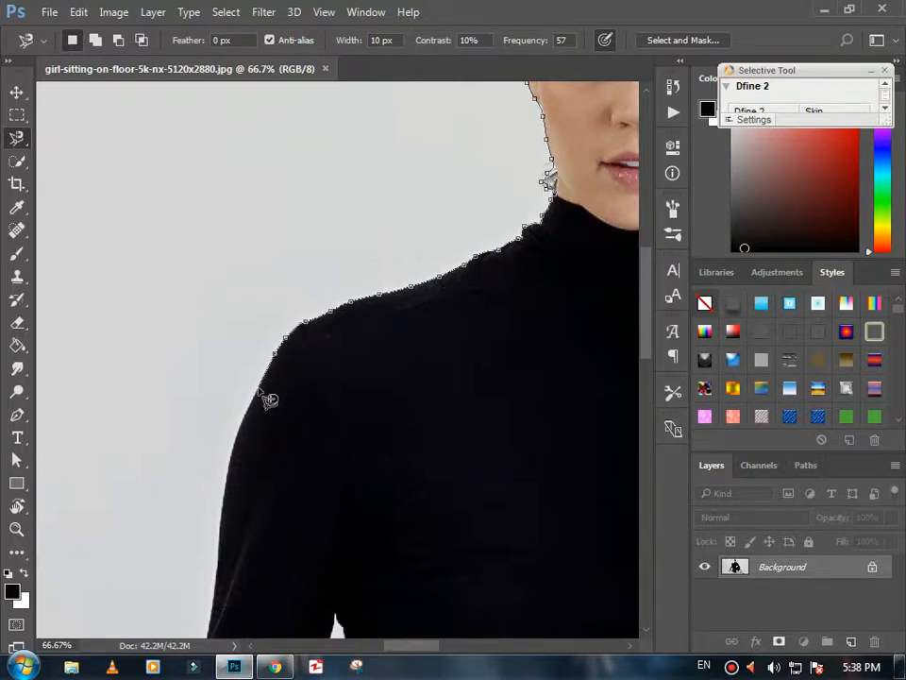
{"action": "mouse_move", "coordinate": [221, 476]}
{"action": "left_mouse_down"}
{"action": "mouse_move", "coordinate": [269, 255]}
{"action": "mouse_move", "coordinate": [279, 201]}
{"action": "left_mouse_up"}
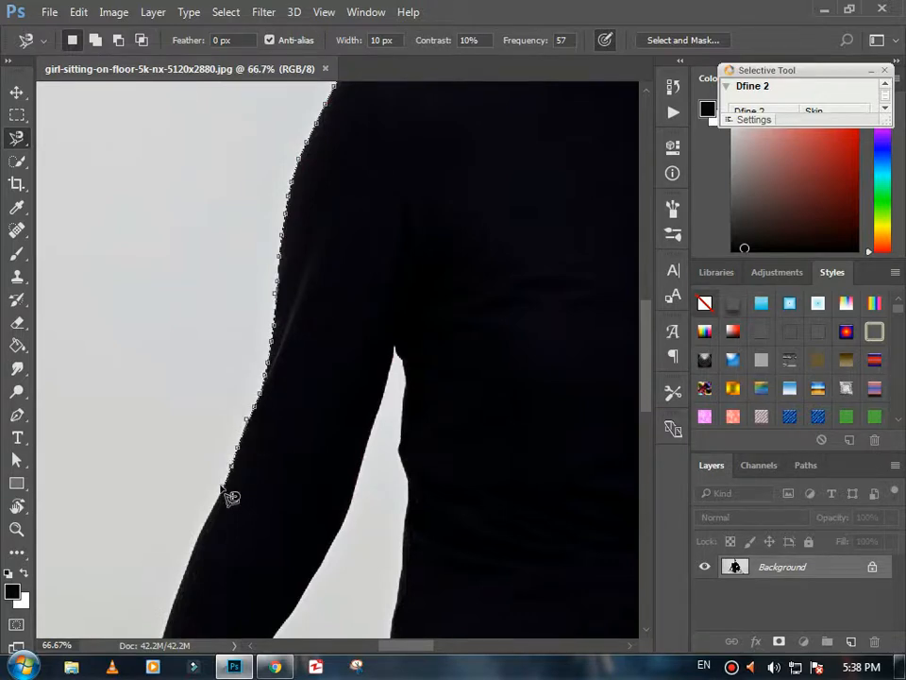
{"action": "left_click_drag", "start_coordinate": [328, 421], "coordinate": [336, 158]}
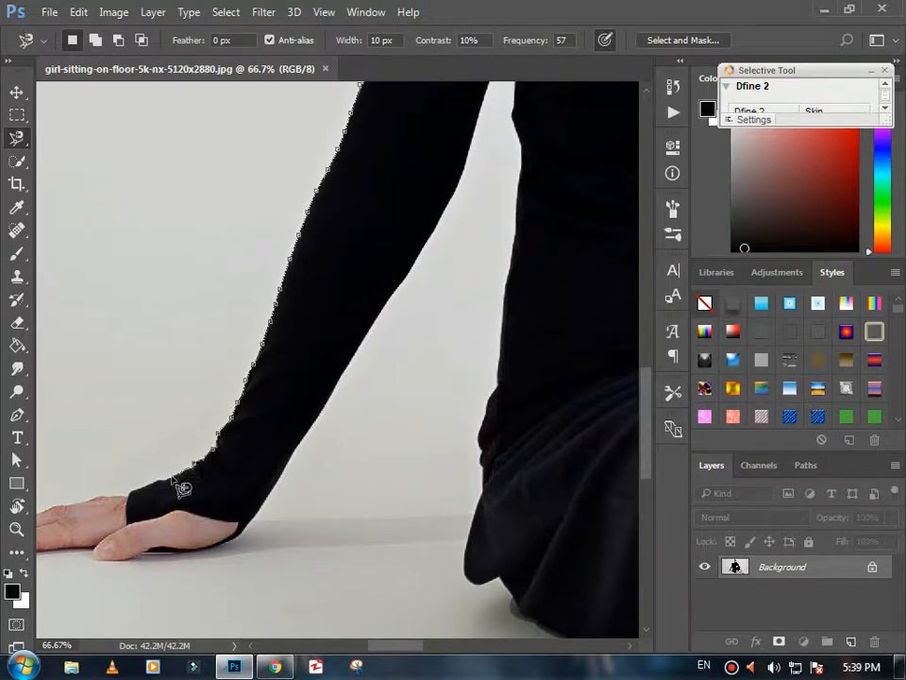
{"action": "left_click_drag", "start_coordinate": [124, 483], "coordinate": [304, 253]}
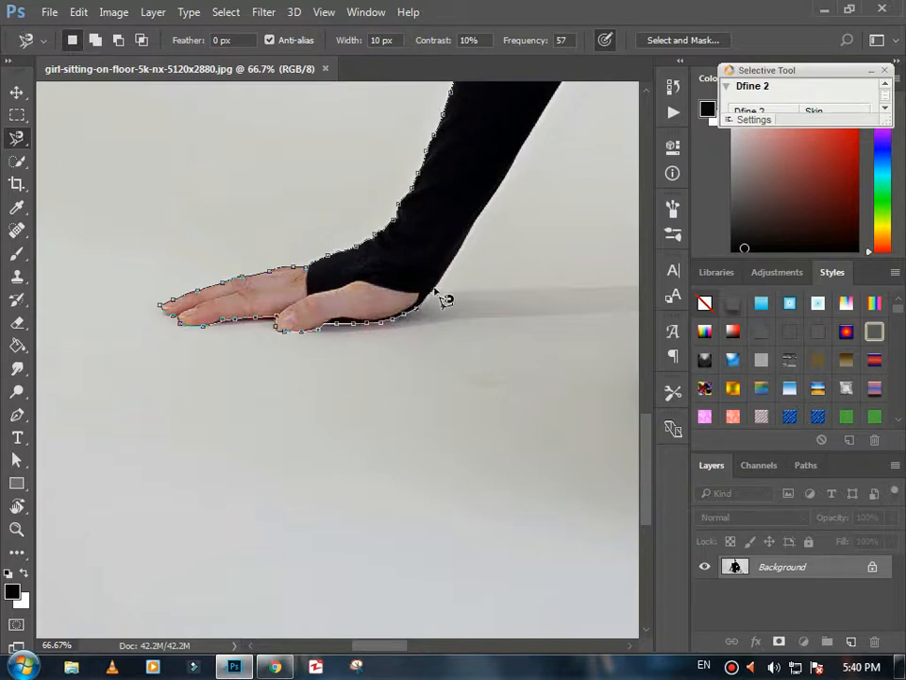
Step: Trace up the inner edge of the supporting arm to the armpit and down the torso to the back of the skirt
{"action": "key", "text": "space"}
{"action": "left_click_drag", "start_coordinate": [512, 163], "coordinate": [212, 368]}
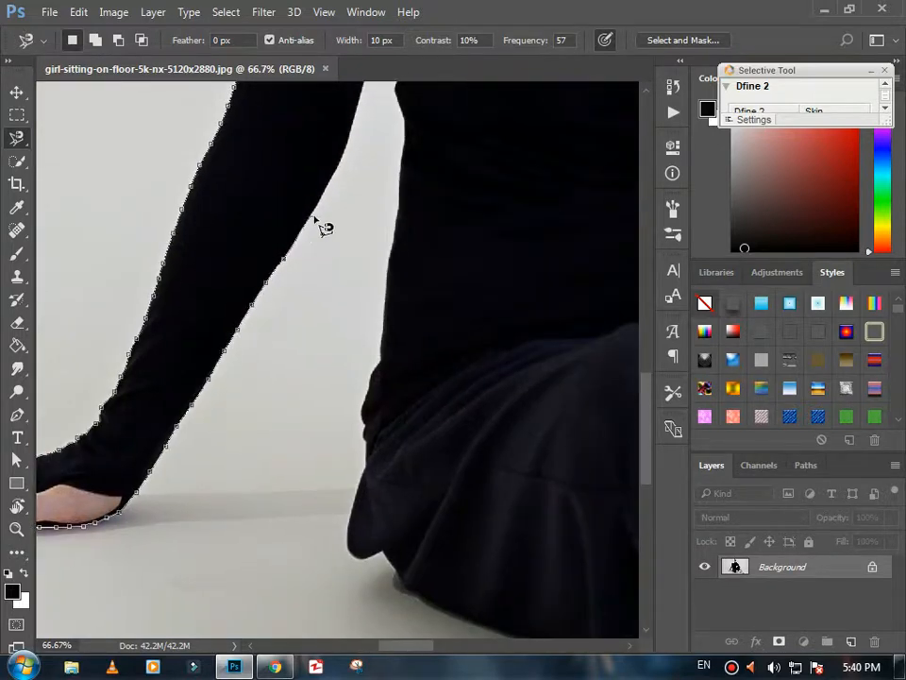
{"action": "key", "text": "space"}
{"action": "left_click_drag", "start_coordinate": [356, 133], "coordinate": [138, 310]}
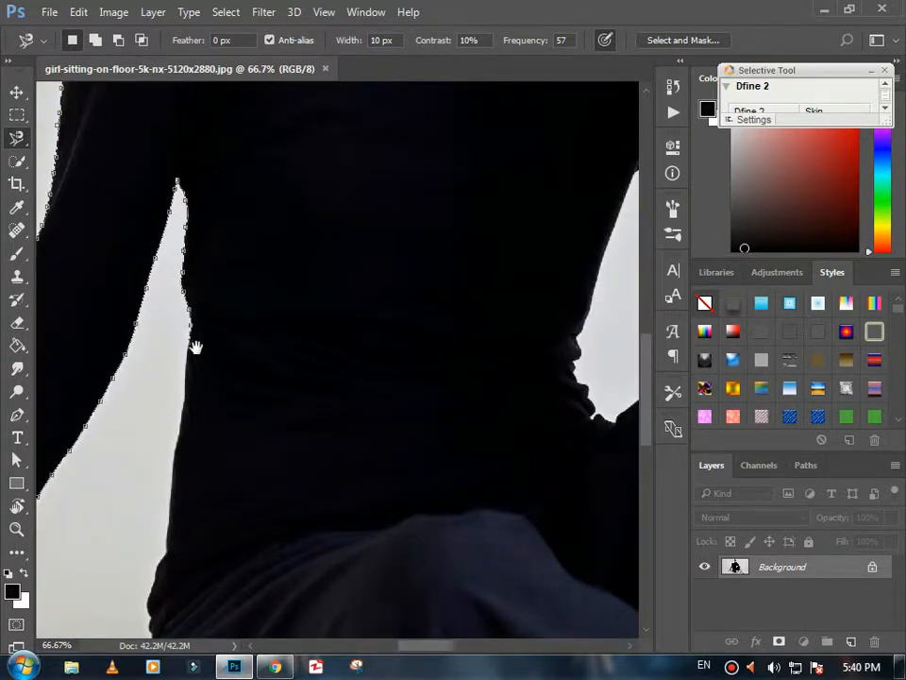
{"action": "key", "text": "space"}
{"action": "left_click_drag", "start_coordinate": [123, 283], "coordinate": [121, 104]}
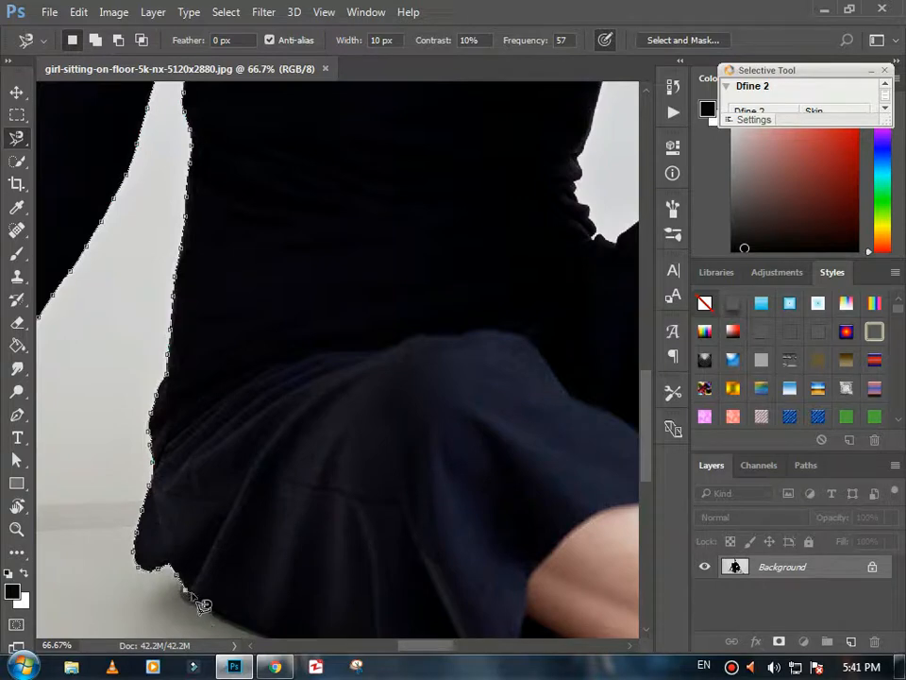
Step: Trace the lasso outline along the skirt's bottom hem and the underside of the lower leg toward the shoes
{"action": "key", "text": "space"}
{"action": "left_click_drag", "start_coordinate": [198, 590], "coordinate": [179, 349]}
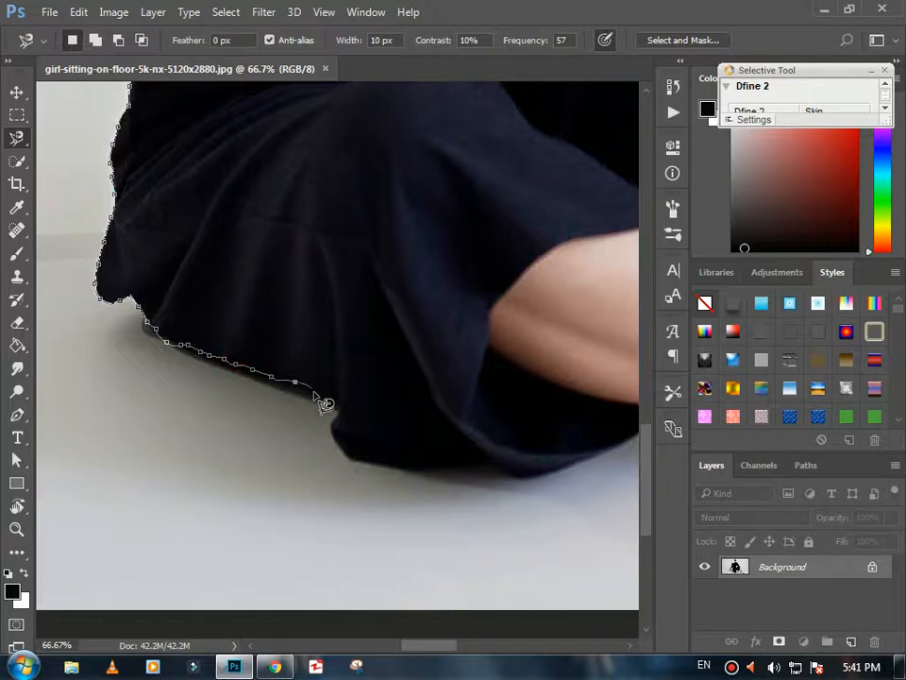
{"action": "left_click", "coordinate": [462, 469]}
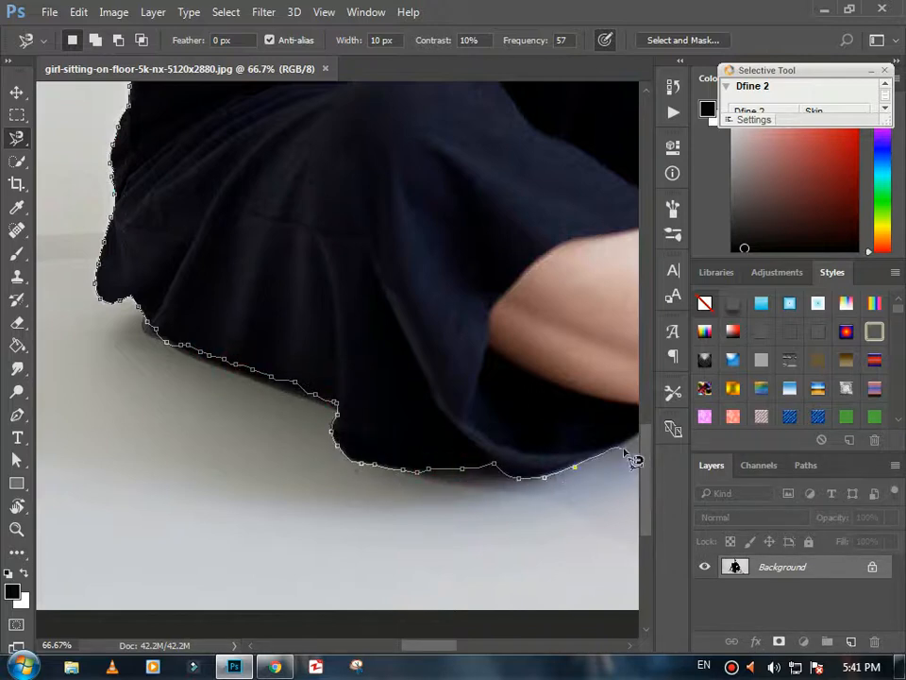
{"action": "left_click_drag", "start_coordinate": [633, 441], "coordinate": [365, 491]}
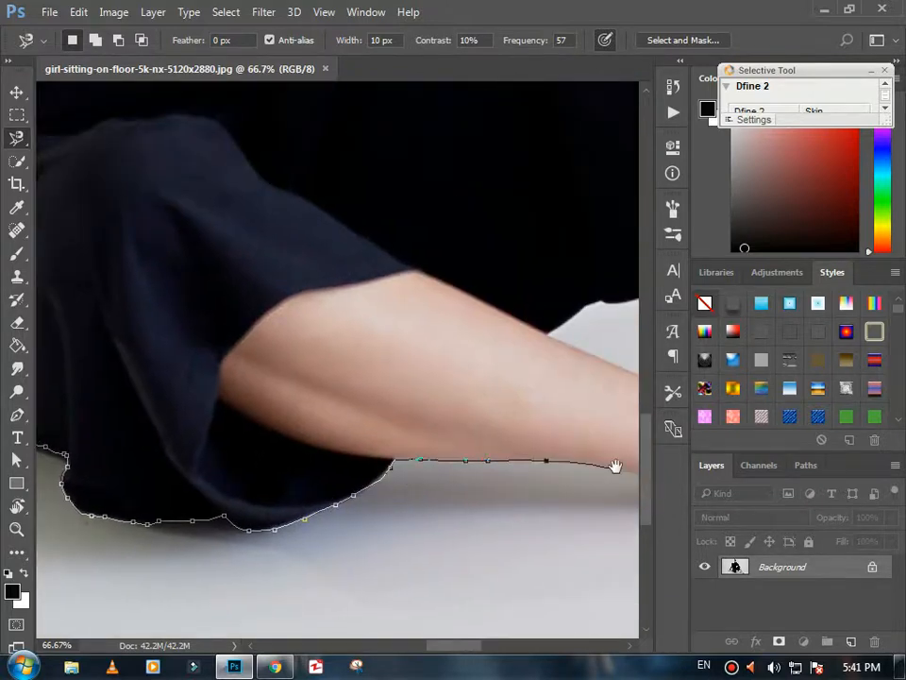
{"action": "left_click_drag", "start_coordinate": [613, 465], "coordinate": [384, 434]}
Step: Trace the lasso outline around the front shoe, up the shin and over the raised knee
{"action": "mouse_move", "coordinate": [469, 472]}
{"action": "left_mouse_down"}
{"action": "mouse_move", "coordinate": [506, 458]}
{"action": "mouse_move", "coordinate": [522, 475]}
{"action": "mouse_move", "coordinate": [542, 477]}
{"action": "mouse_move", "coordinate": [510, 461]}
{"action": "mouse_move", "coordinate": [529, 476]}
{"action": "mouse_move", "coordinate": [571, 484]}
{"action": "mouse_move", "coordinate": [595, 473]}
{"action": "mouse_move", "coordinate": [599, 517]}
{"action": "mouse_move", "coordinate": [415, 335]}
{"action": "mouse_move", "coordinate": [590, 366]}
{"action": "mouse_move", "coordinate": [372, 296]}
{"action": "mouse_move", "coordinate": [446, 322]}
{"action": "mouse_move", "coordinate": [384, 319]}
{"action": "mouse_move", "coordinate": [397, 325]}
{"action": "mouse_move", "coordinate": [556, 319]}
{"action": "left_mouse_up"}
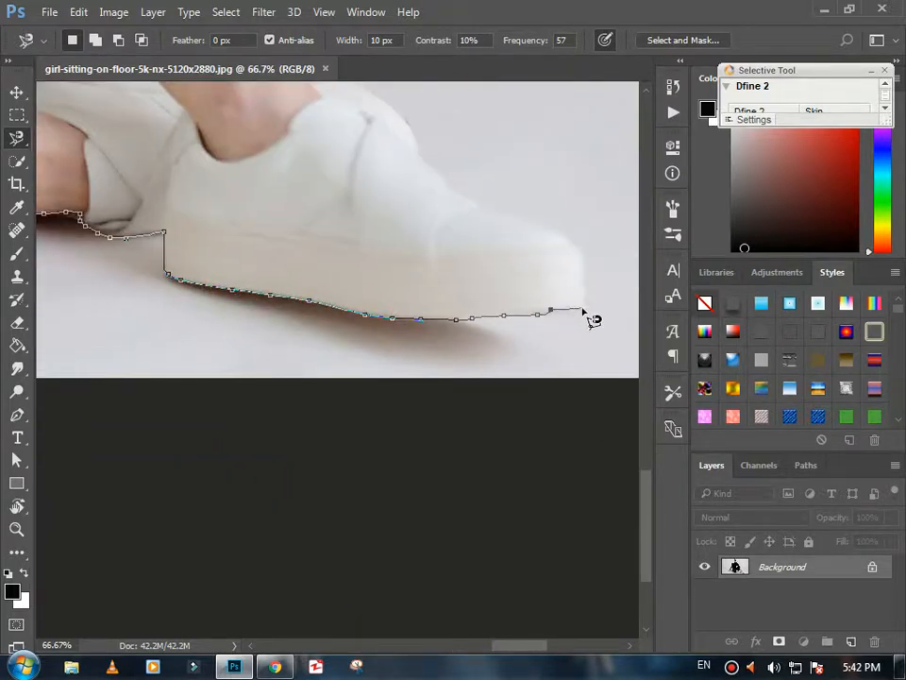
{"action": "mouse_move", "coordinate": [540, 223]}
{"action": "left_mouse_down"}
{"action": "mouse_move", "coordinate": [490, 215]}
{"action": "mouse_move", "coordinate": [419, 148]}
{"action": "mouse_move", "coordinate": [438, 177]}
{"action": "mouse_move", "coordinate": [425, 163]}
{"action": "mouse_move", "coordinate": [434, 175]}
{"action": "mouse_move", "coordinate": [378, 373]}
{"action": "mouse_move", "coordinate": [336, 309]}
{"action": "mouse_move", "coordinate": [240, 272]}
{"action": "left_mouse_up"}
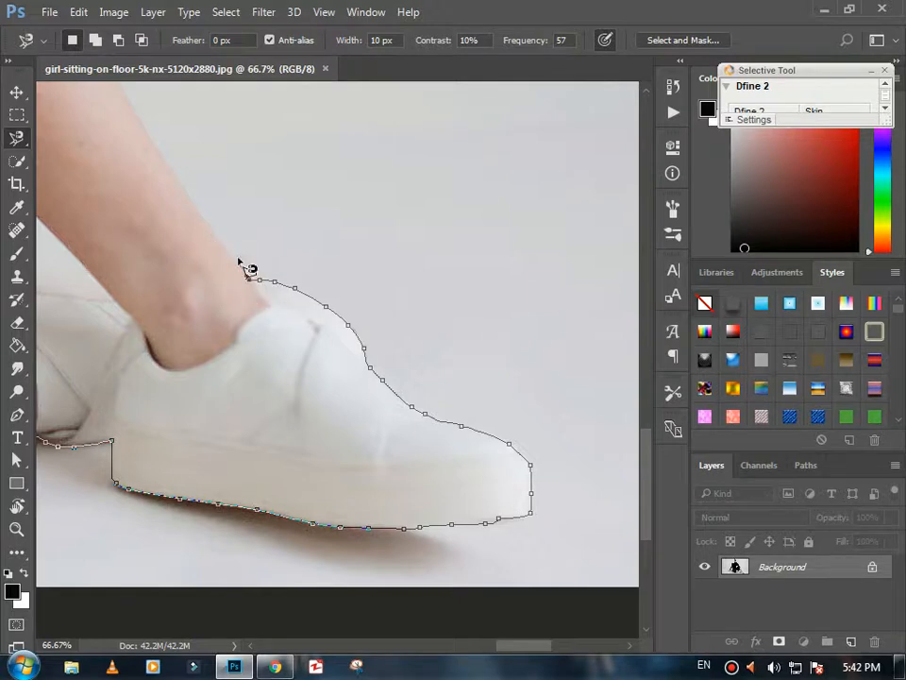
{"action": "left_click_drag", "start_coordinate": [168, 168], "coordinate": [351, 426]}
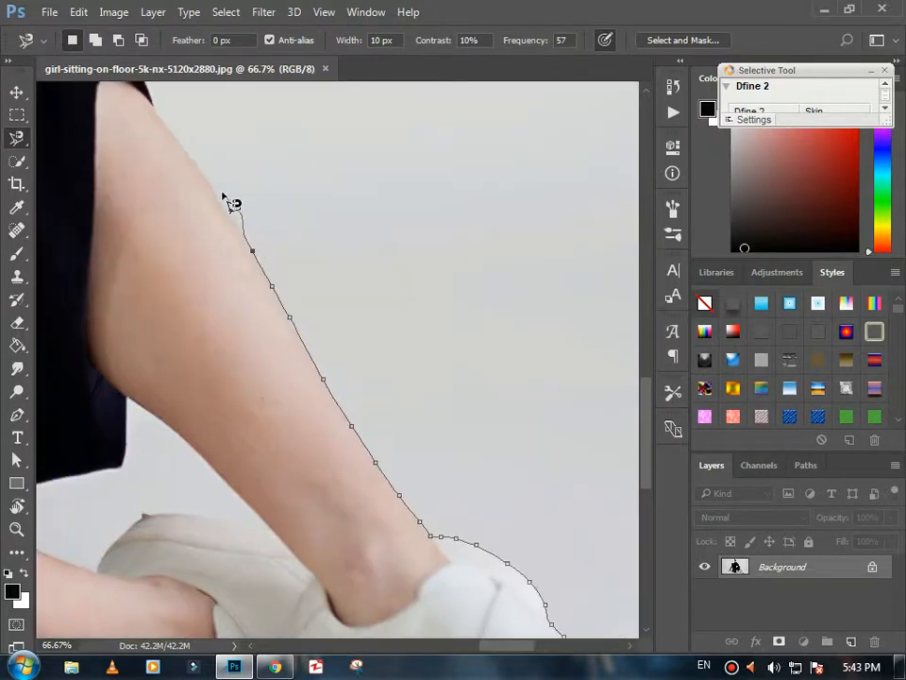
{"action": "mouse_move", "coordinate": [212, 185]}
{"action": "left_mouse_down"}
{"action": "mouse_move", "coordinate": [238, 230]}
{"action": "mouse_move", "coordinate": [177, 124]}
{"action": "mouse_move", "coordinate": [154, 103]}
{"action": "mouse_move", "coordinate": [179, 129]}
{"action": "mouse_move", "coordinate": [154, 108]}
{"action": "mouse_move", "coordinate": [176, 327]}
{"action": "mouse_move", "coordinate": [250, 587]}
{"action": "mouse_move", "coordinate": [233, 538]}
{"action": "mouse_move", "coordinate": [151, 454]}
{"action": "mouse_move", "coordinate": [127, 452]}
{"action": "mouse_move", "coordinate": [139, 403]}
{"action": "mouse_move", "coordinate": [131, 360]}
{"action": "mouse_move", "coordinate": [120, 365]}
{"action": "mouse_move", "coordinate": [297, 638]}
{"action": "mouse_move", "coordinate": [284, 589]}
{"action": "mouse_move", "coordinate": [294, 594]}
{"action": "mouse_move", "coordinate": [264, 530]}
{"action": "mouse_move", "coordinate": [122, 307]}
{"action": "left_mouse_up"}
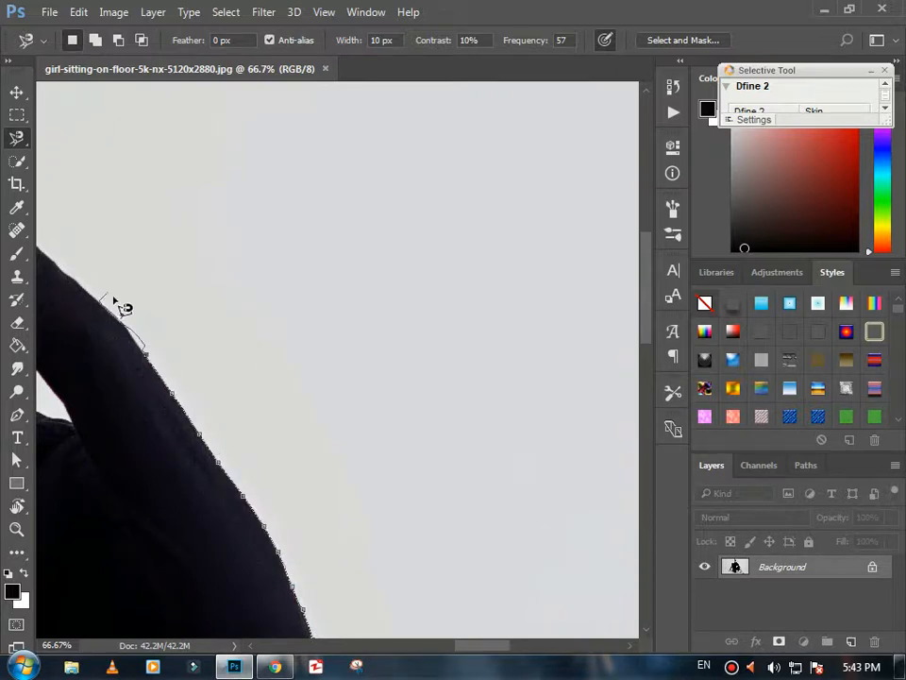
Step: Trace along the bent forearm, hand, ear and hair, and close the Magnetic Lasso outline at its starting point
{"action": "left_click_drag", "start_coordinate": [55, 263], "coordinate": [212, 448]}
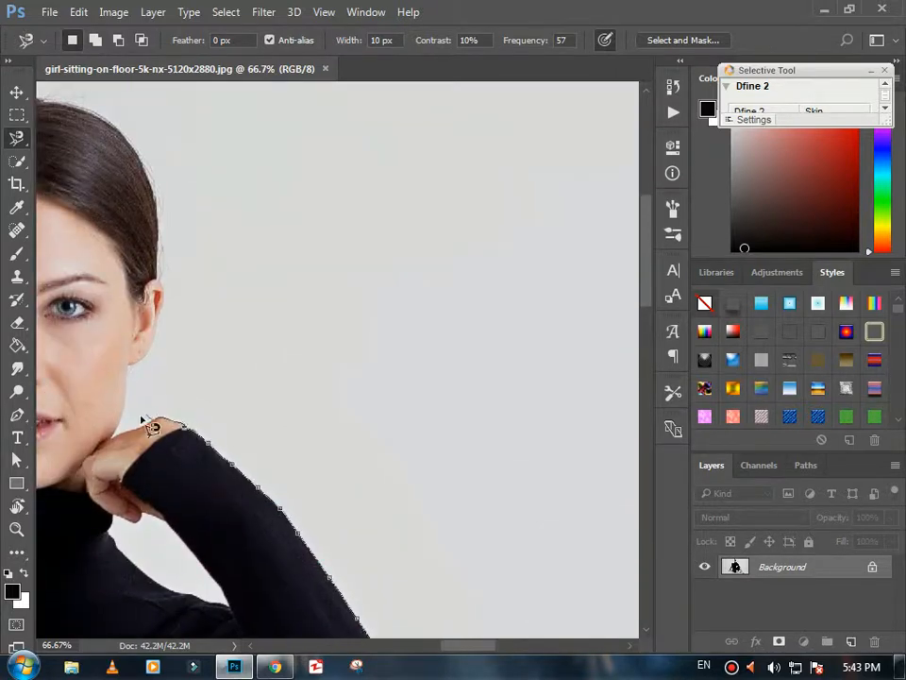
{"action": "mouse_move", "coordinate": [146, 422]}
{"action": "left_mouse_down"}
{"action": "mouse_move", "coordinate": [117, 425]}
{"action": "mouse_move", "coordinate": [130, 363]}
{"action": "mouse_move", "coordinate": [153, 347]}
{"action": "mouse_move", "coordinate": [163, 306]}
{"action": "left_mouse_up"}
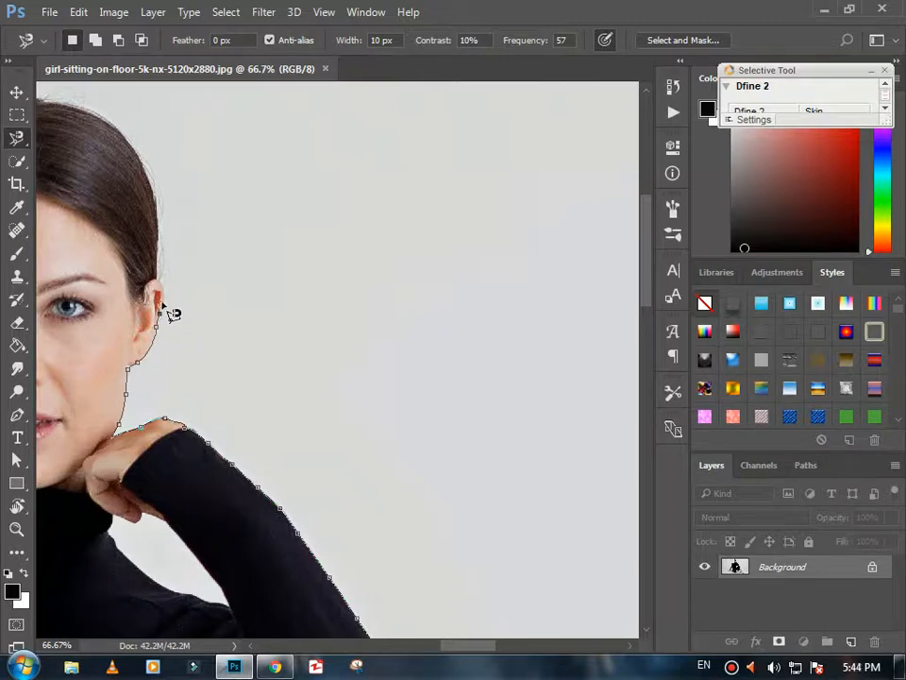
{"action": "key", "text": "BackSpace"}
{"action": "mouse_move", "coordinate": [162, 242]}
{"action": "left_mouse_down"}
{"action": "mouse_move", "coordinate": [138, 144]}
{"action": "mouse_move", "coordinate": [105, 116]}
{"action": "mouse_move", "coordinate": [79, 116]}
{"action": "mouse_move", "coordinate": [255, 284]}
{"action": "mouse_move", "coordinate": [247, 269]}
{"action": "mouse_move", "coordinate": [198, 264]}
{"action": "mouse_move", "coordinate": [118, 293]}
{"action": "left_mouse_up"}
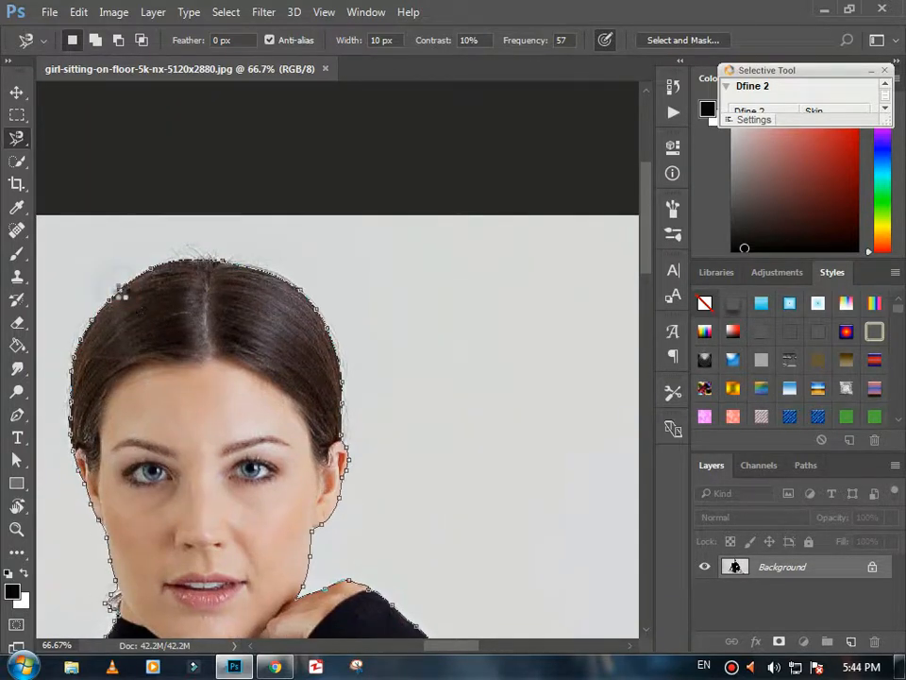
{"action": "left_click", "coordinate": [121, 292]}
Step: Subtract the background gap between the neck, shoulder and bent forearm from the selection with the Magnetic Lasso
{"action": "left_click_drag", "start_coordinate": [648, 232], "coordinate": [647, 319]}
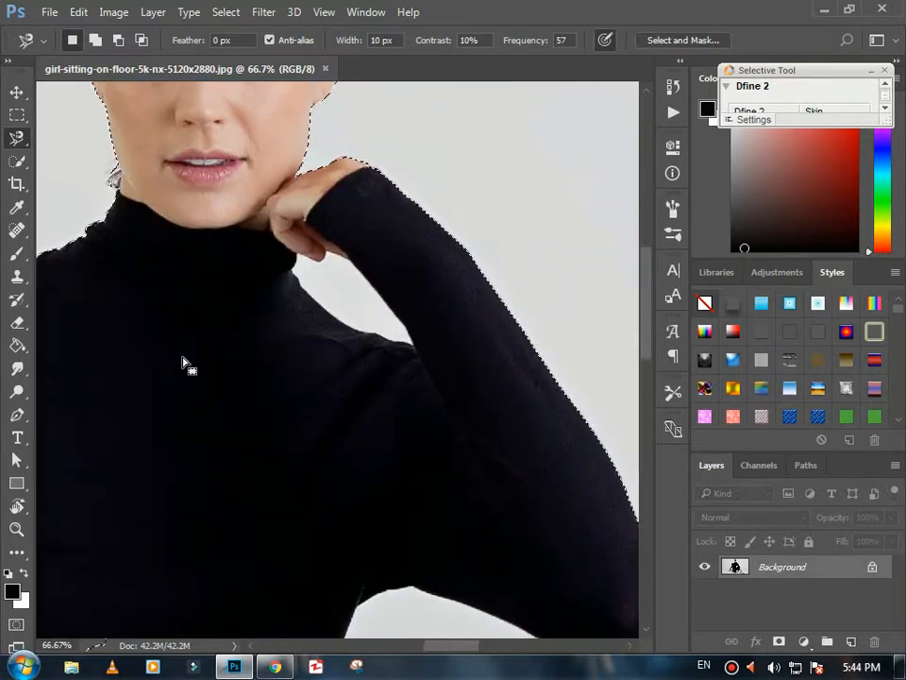
{"action": "key", "text": "alt"}
{"action": "left_click", "coordinate": [300, 283]}
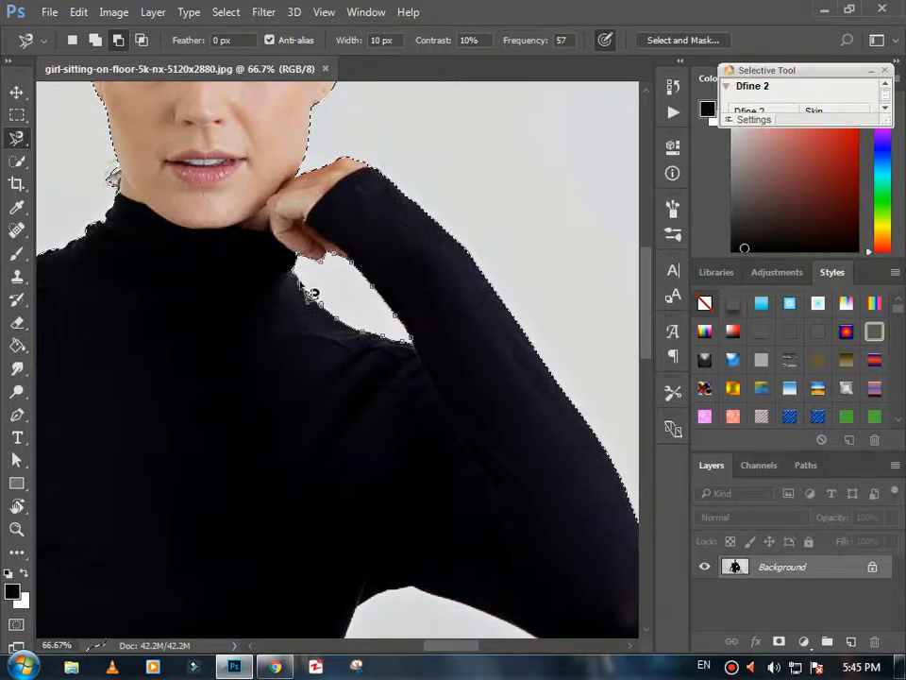
{"action": "left_click", "coordinate": [300, 283]}
Step: Subtract the background gap between the torso, bent elbow and raised thigh from the selection
{"action": "left_click_drag", "start_coordinate": [645, 332], "coordinate": [646, 405]}
{"action": "left_click", "coordinate": [458, 235], "text": "alt"}
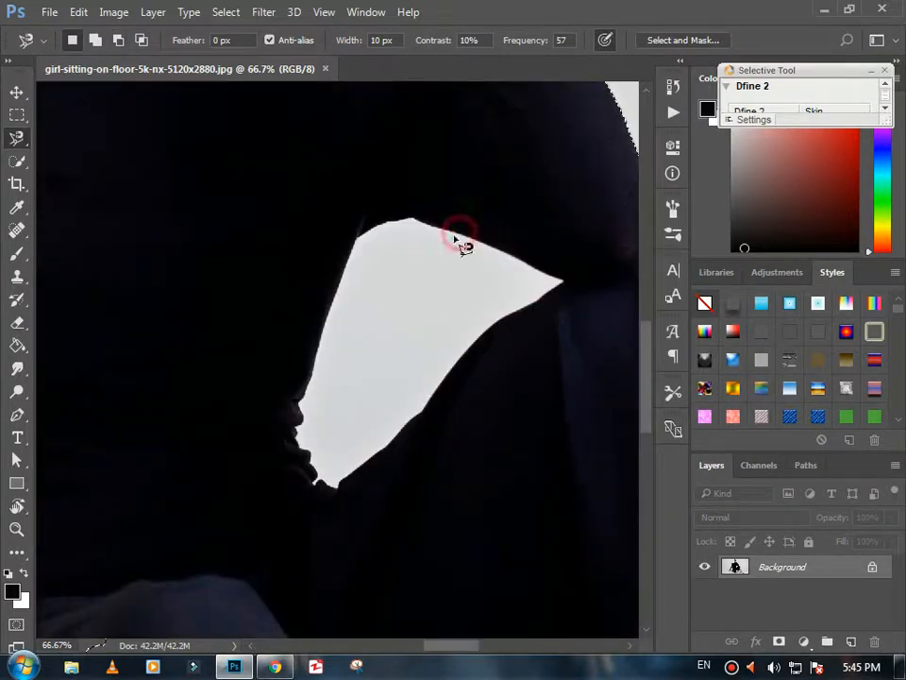
{"action": "left_click", "coordinate": [457, 235], "text": "alt"}
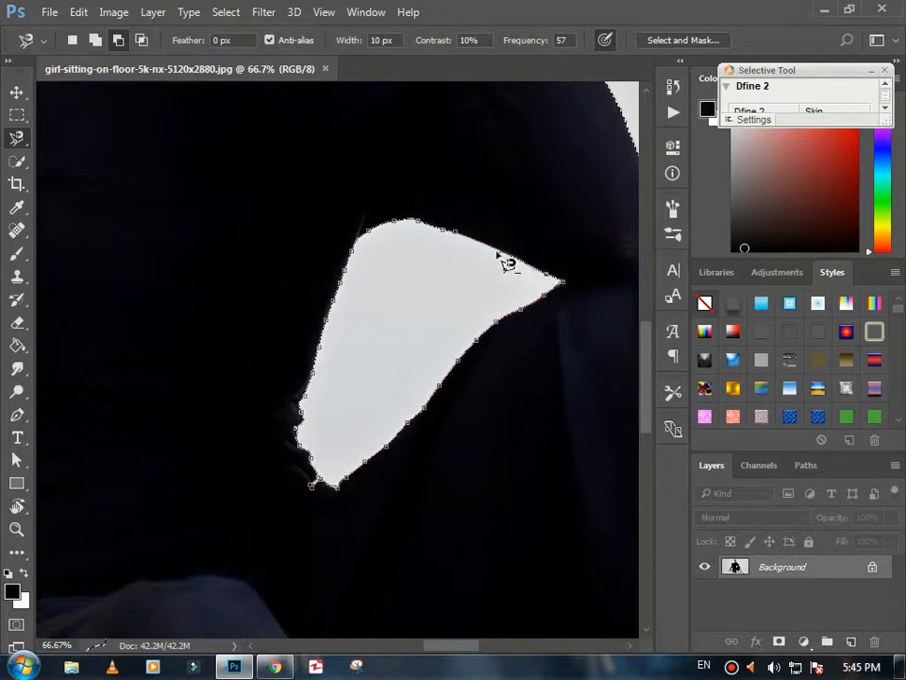
{"action": "left_click", "coordinate": [457, 233]}
Step: Subtract the background gap between the two legs, the skirt hem and the rear shoe from the selection
{"action": "left_click_drag", "start_coordinate": [645, 376], "coordinate": [645, 467]}
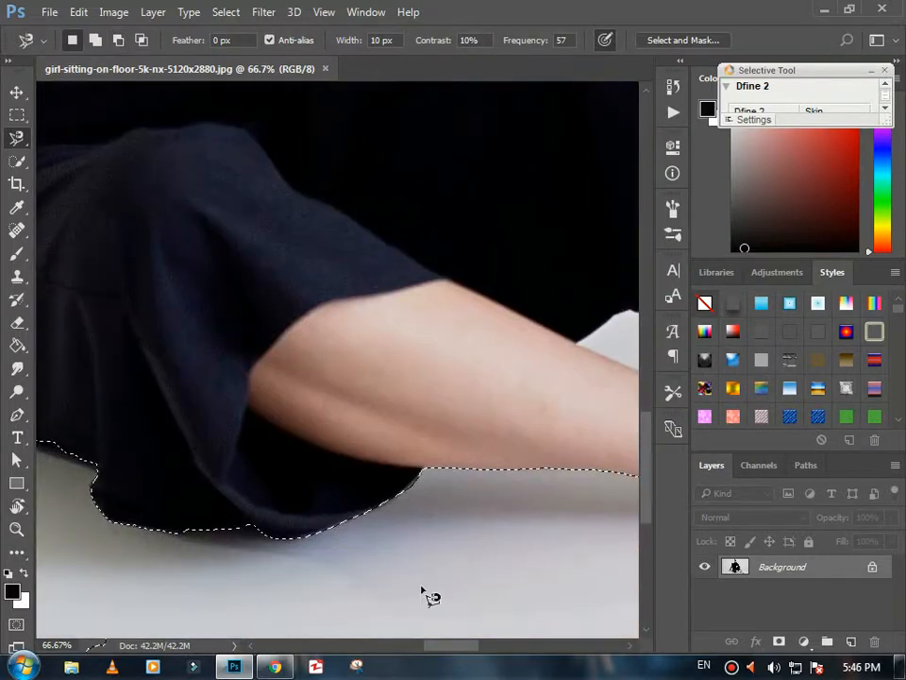
{"action": "left_click_drag", "start_coordinate": [451, 645], "coordinate": [496, 649]}
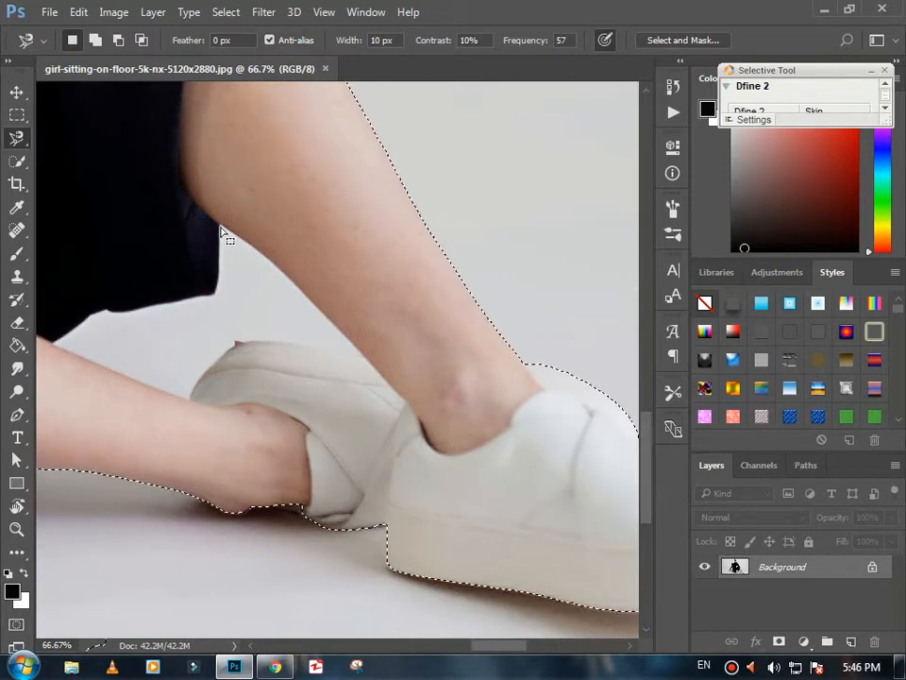
{"action": "left_click", "coordinate": [219, 223], "text": "alt"}
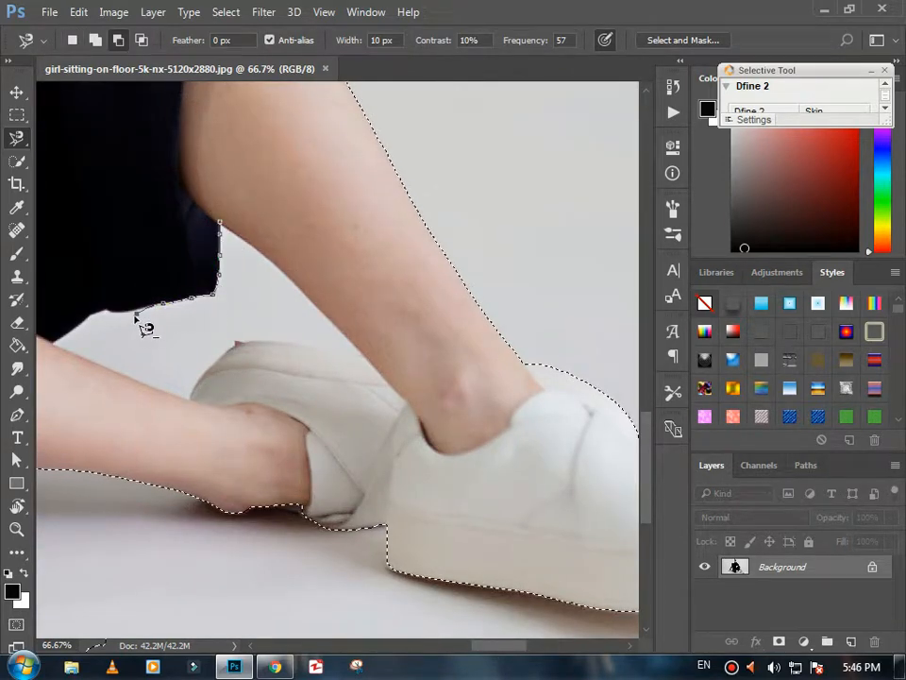
{"action": "left_click_drag", "start_coordinate": [112, 324], "coordinate": [201, 244]}
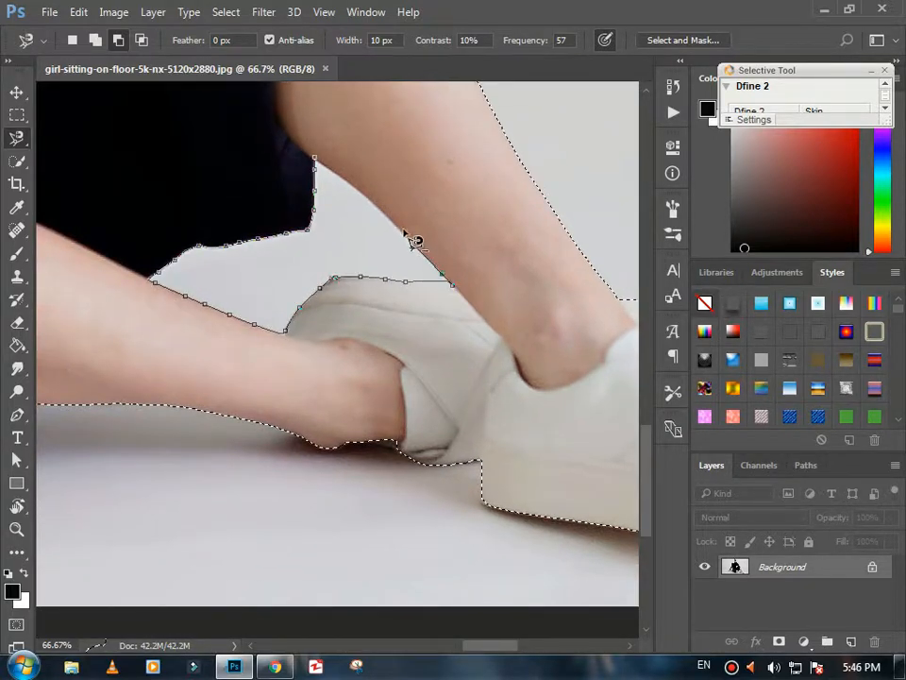
{"action": "left_click", "coordinate": [330, 167]}
Step: Fit the whole image on screen to check the selection around the woman, and switch to the Quick Selection tool
{"action": "left_click", "coordinate": [16, 529]}
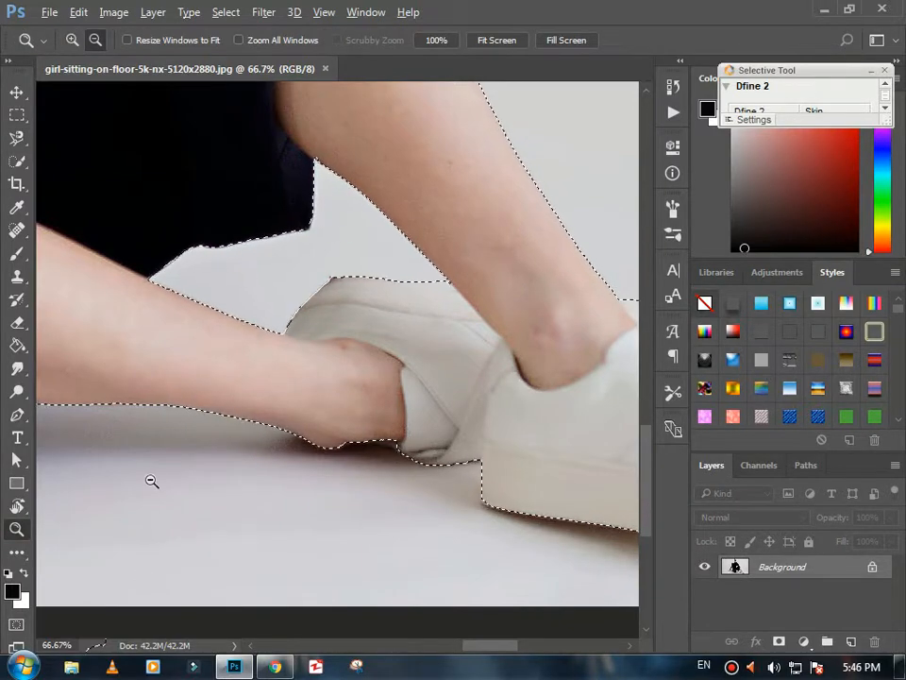
{"action": "left_click", "coordinate": [209, 433], "text": "alt"}
{"action": "left_click", "coordinate": [208, 433], "text": "alt"}
{"action": "left_click_drag", "start_coordinate": [505, 645], "coordinate": [431, 646]}
{"action": "left_click_drag", "start_coordinate": [647, 426], "coordinate": [646, 358]}
{"action": "left_click", "coordinate": [380, 449], "text": "alt"}
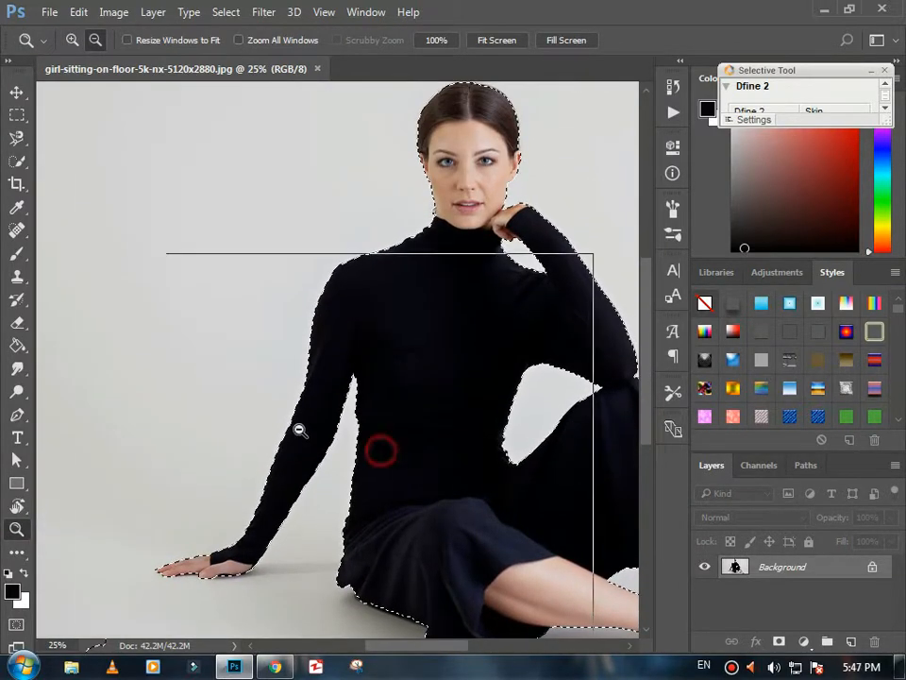
{"action": "left_click", "coordinate": [489, 39]}
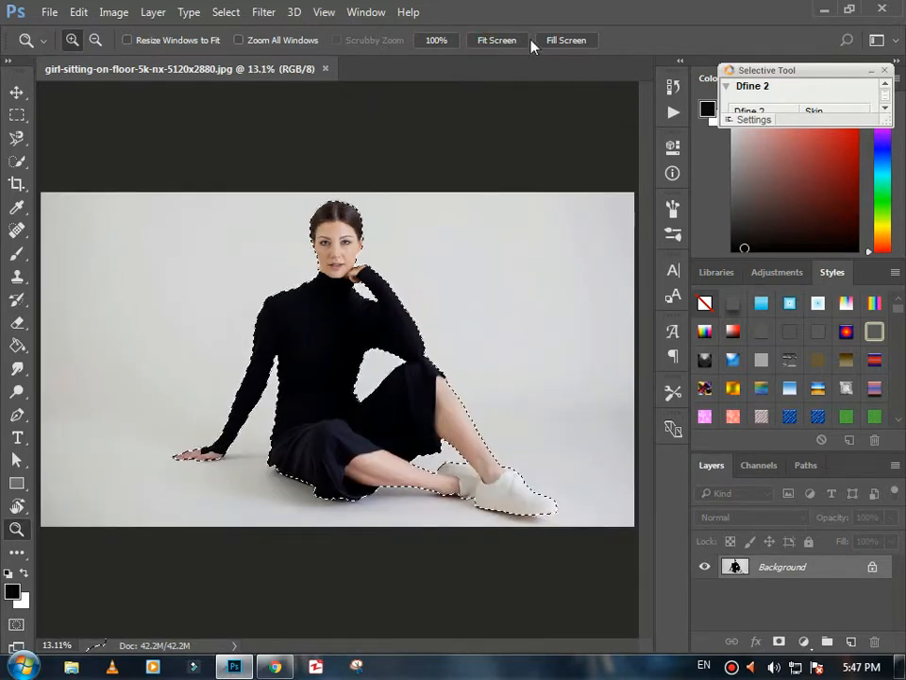
{"action": "left_click", "coordinate": [16, 160]}
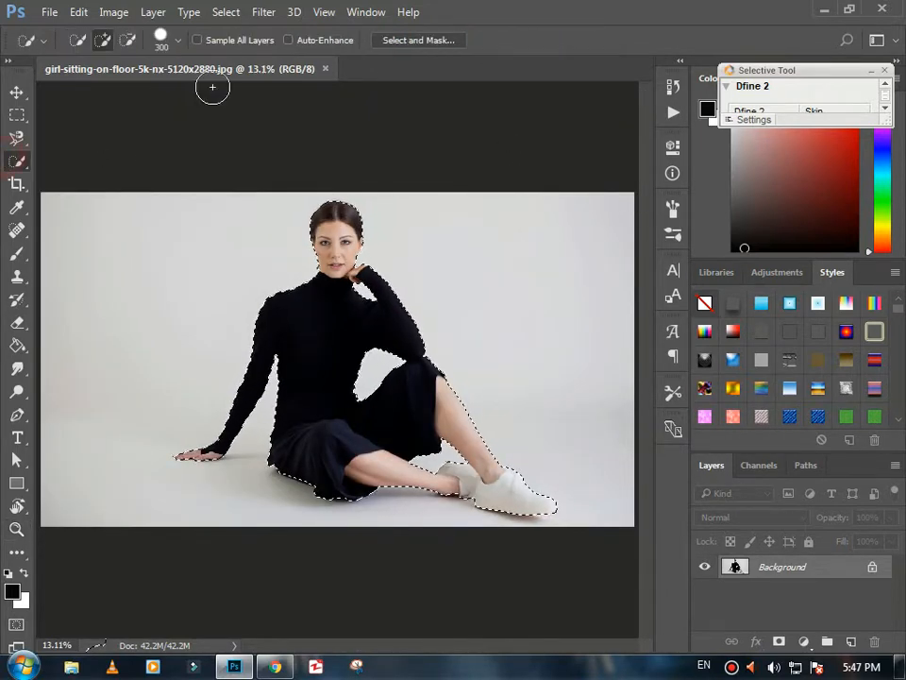
Step: Open Select and Mask and paint with the Refine Edge Brush over the hair on top of the head and the strands beside the neck
{"action": "left_click", "coordinate": [389, 41]}
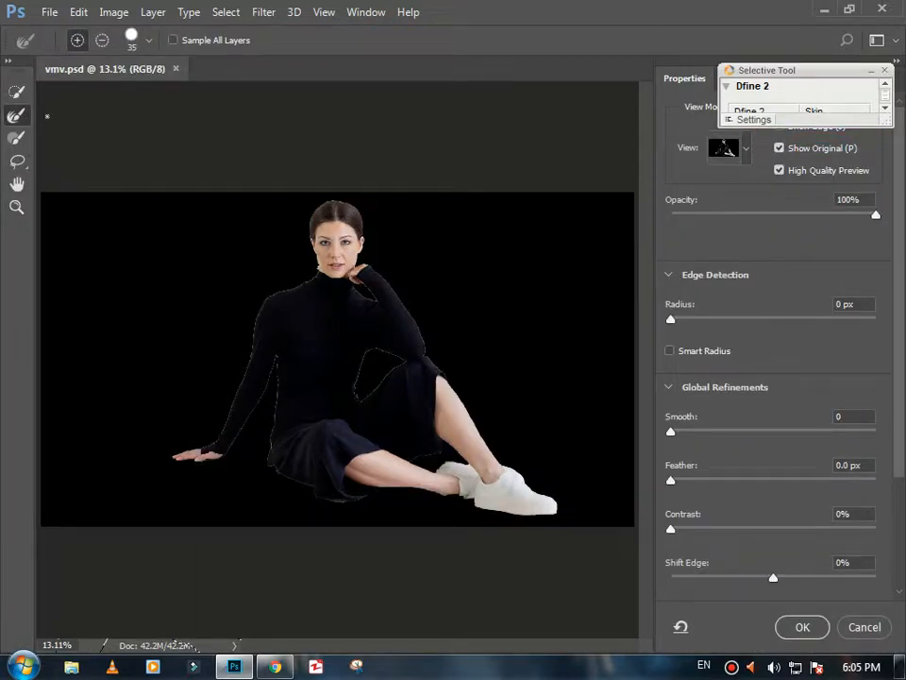
{"action": "left_click", "coordinate": [18, 206]}
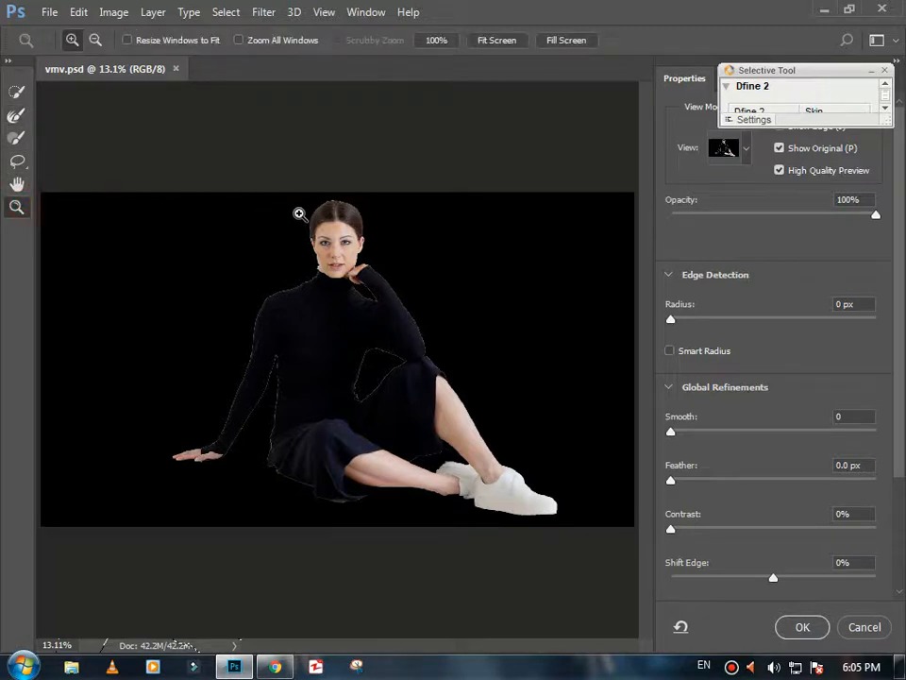
{"action": "left_click", "coordinate": [298, 215]}
{"action": "left_click", "coordinate": [335, 221]}
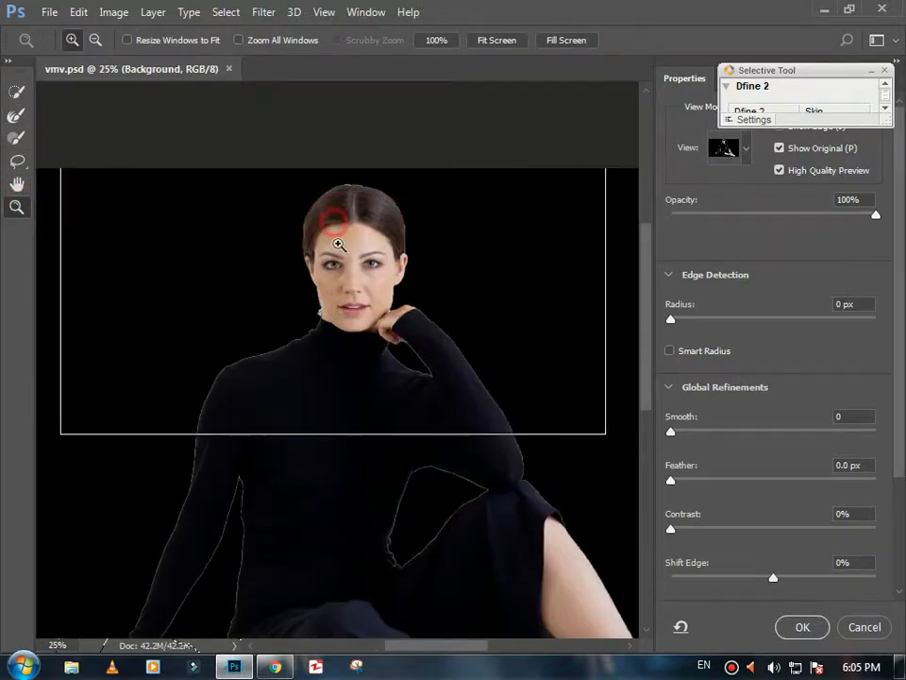
{"action": "left_click", "coordinate": [16, 114]}
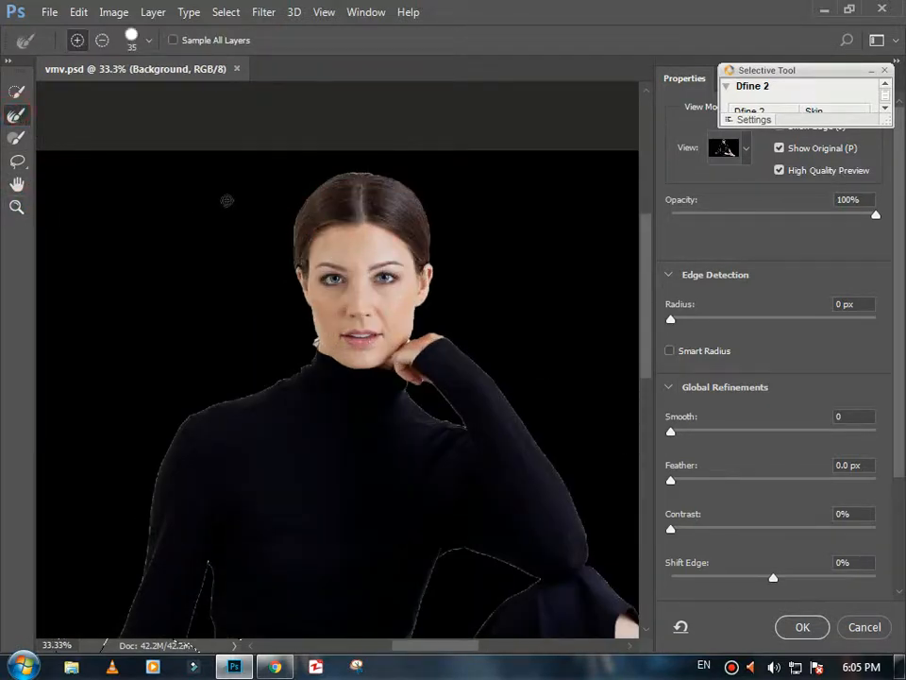
{"action": "mouse_move", "coordinate": [364, 170]}
{"action": "left_mouse_down"}
{"action": "mouse_move", "coordinate": [379, 172]}
{"action": "mouse_move", "coordinate": [351, 173]}
{"action": "left_mouse_up"}
{"action": "left_click_drag", "start_coordinate": [314, 345], "coordinate": [317, 338]}
{"action": "mouse_move", "coordinate": [322, 334]}
{"action": "left_mouse_down"}
{"action": "mouse_move", "coordinate": [323, 371]}
{"action": "mouse_move", "coordinate": [315, 350]}
{"action": "left_mouse_up"}
{"action": "left_click_drag", "start_coordinate": [310, 332], "coordinate": [311, 348]}
Step: Enable Smart Radius and set the edge detection radius to 1 px
{"action": "left_click", "coordinate": [671, 352]}
{"action": "left_click_drag", "start_coordinate": [679, 318], "coordinate": [683, 319]}
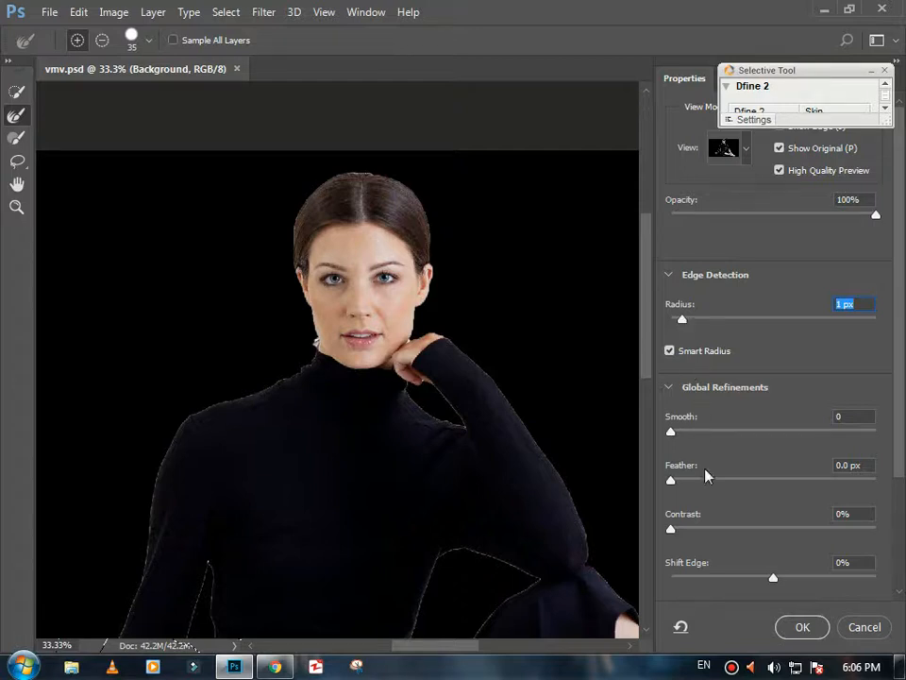
{"action": "scroll", "coordinate": [739, 577], "scroll_direction": "down", "scroll_amount": 1}
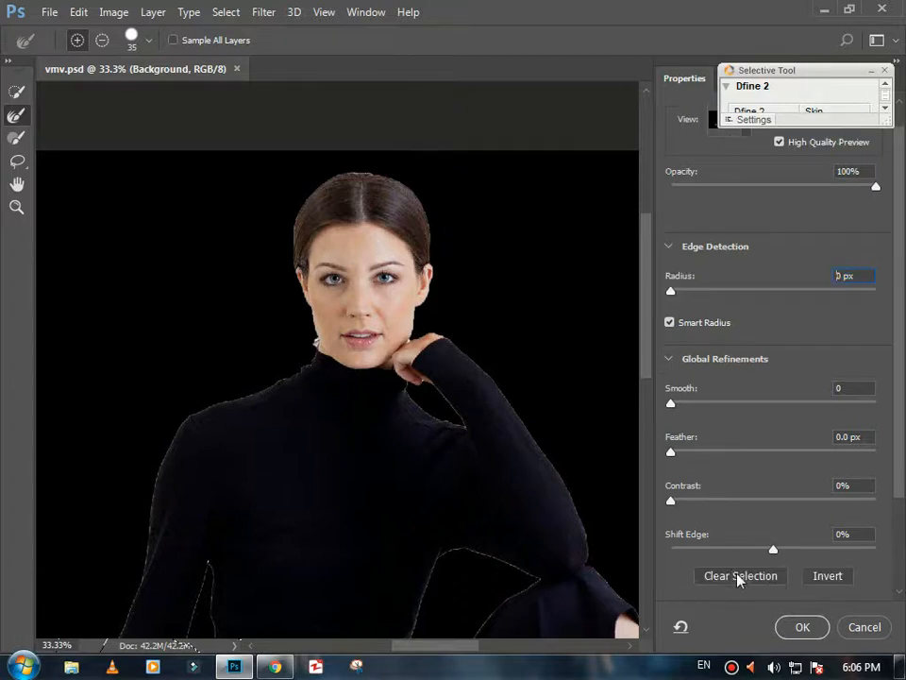
{"action": "left_click", "coordinate": [895, 465]}
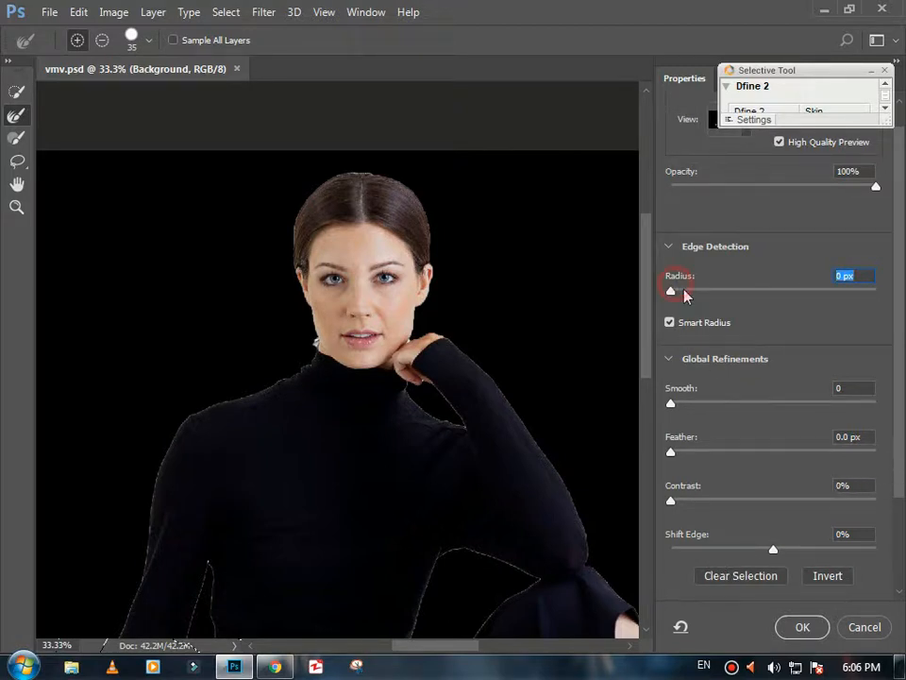
{"action": "left_click_drag", "start_coordinate": [674, 293], "coordinate": [684, 290]}
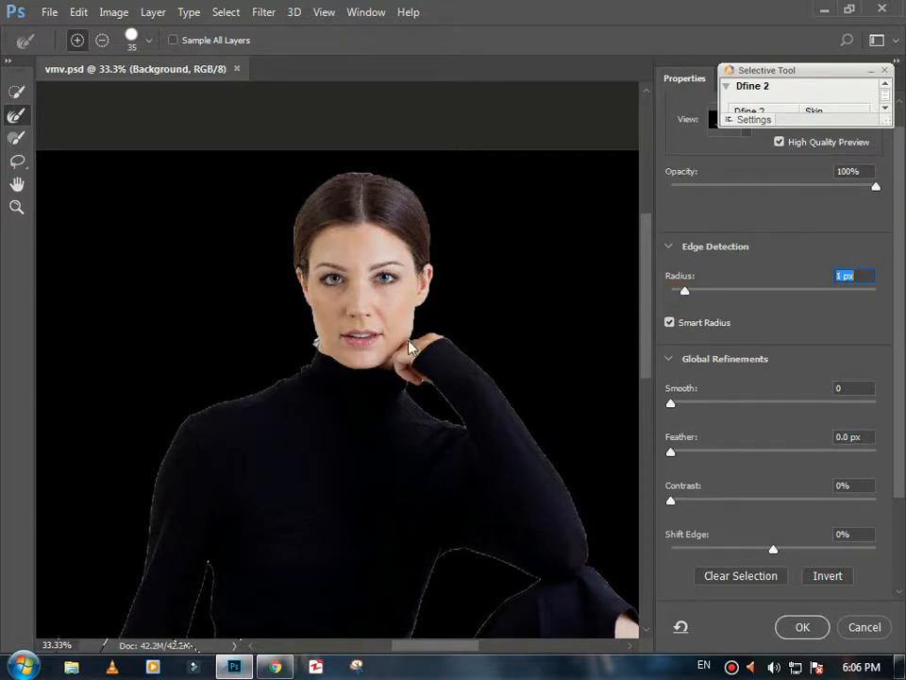
Step: Refine the loose hair strands between the jaw and the turtleneck collar with the Refine Edge Brush
{"action": "left_click", "coordinate": [16, 207]}
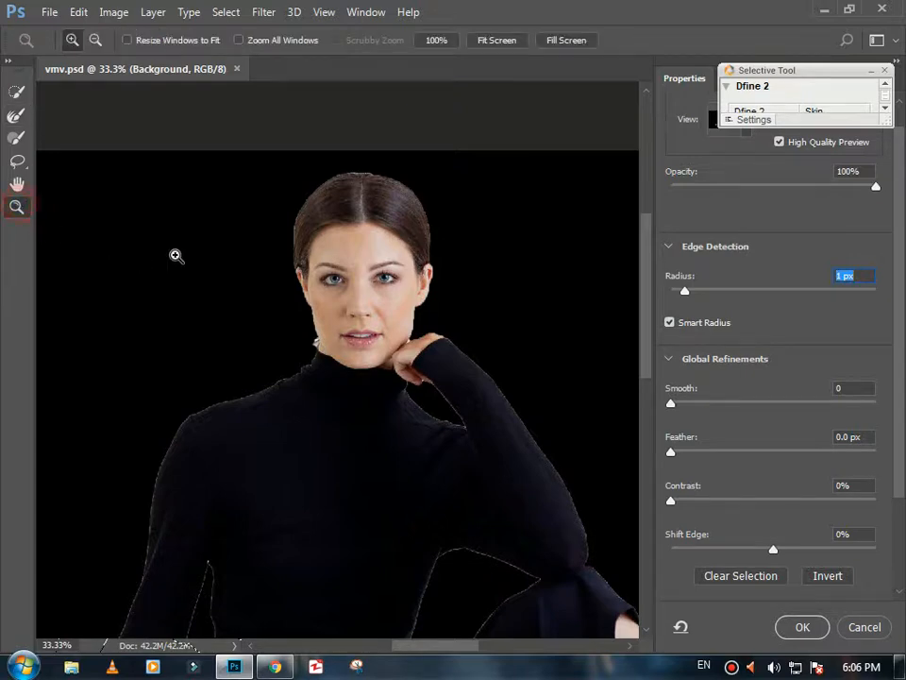
{"action": "left_click", "coordinate": [334, 333]}
{"action": "left_click", "coordinate": [338, 344]}
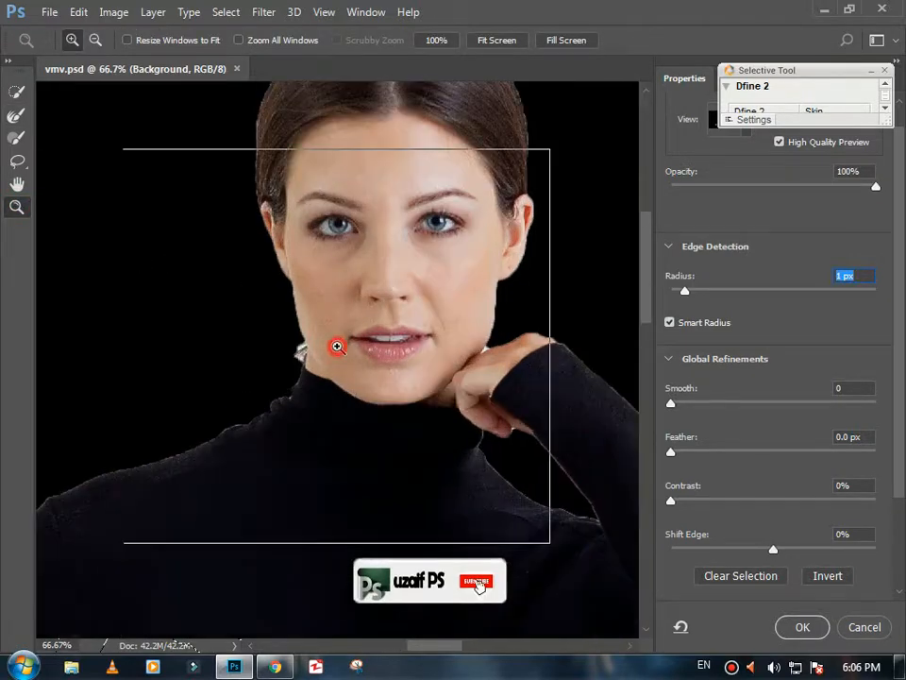
{"action": "left_click", "coordinate": [17, 114]}
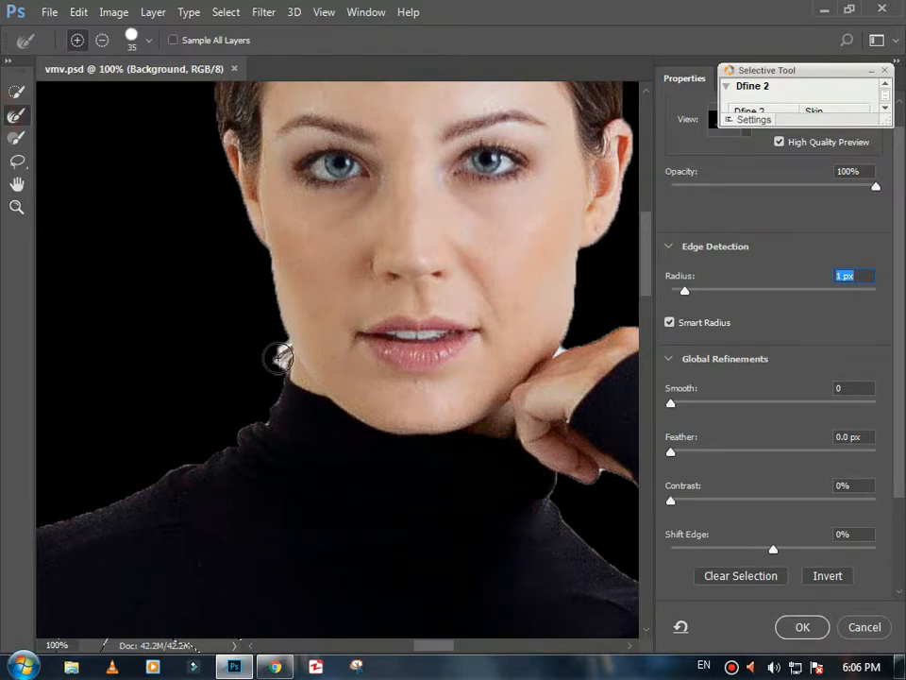
{"action": "left_click", "coordinate": [275, 357]}
{"action": "mouse_move", "coordinate": [285, 347]}
{"action": "left_mouse_down"}
{"action": "mouse_move", "coordinate": [277, 370]}
{"action": "mouse_move", "coordinate": [272, 357]}
{"action": "mouse_move", "coordinate": [281, 344]}
{"action": "mouse_move", "coordinate": [279, 365]}
{"action": "left_mouse_up"}
Step: Try an edge detection radius of 12 px and preview the selection edge as marching ants
{"action": "type", "text": "0"}
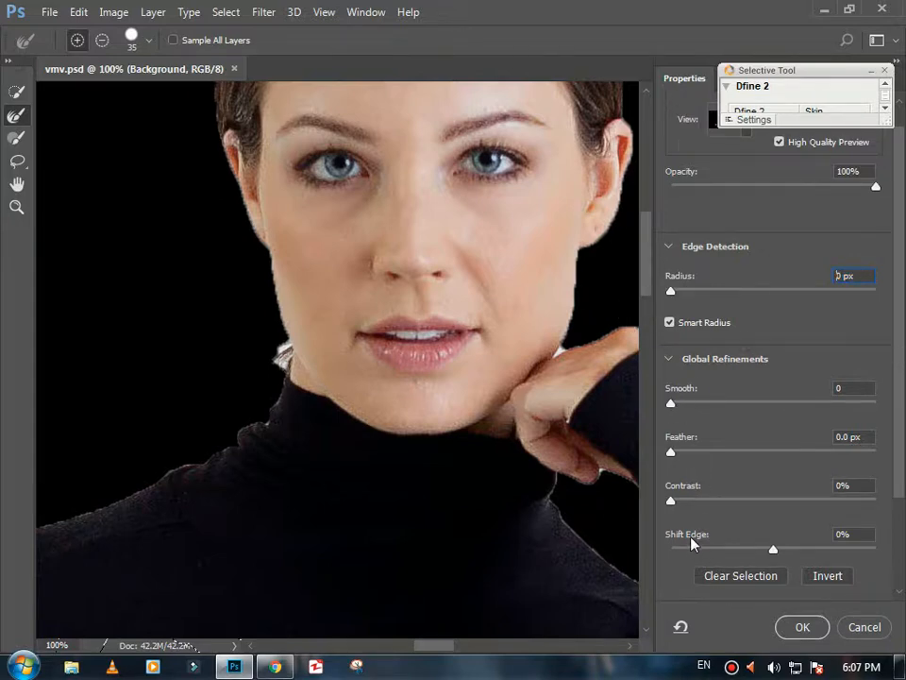
{"action": "left_click", "coordinate": [680, 291]}
{"action": "type", "text": "2"}
{"action": "left_click_drag", "start_coordinate": [896, 312], "coordinate": [901, 401]}
{"action": "key", "text": "m"}
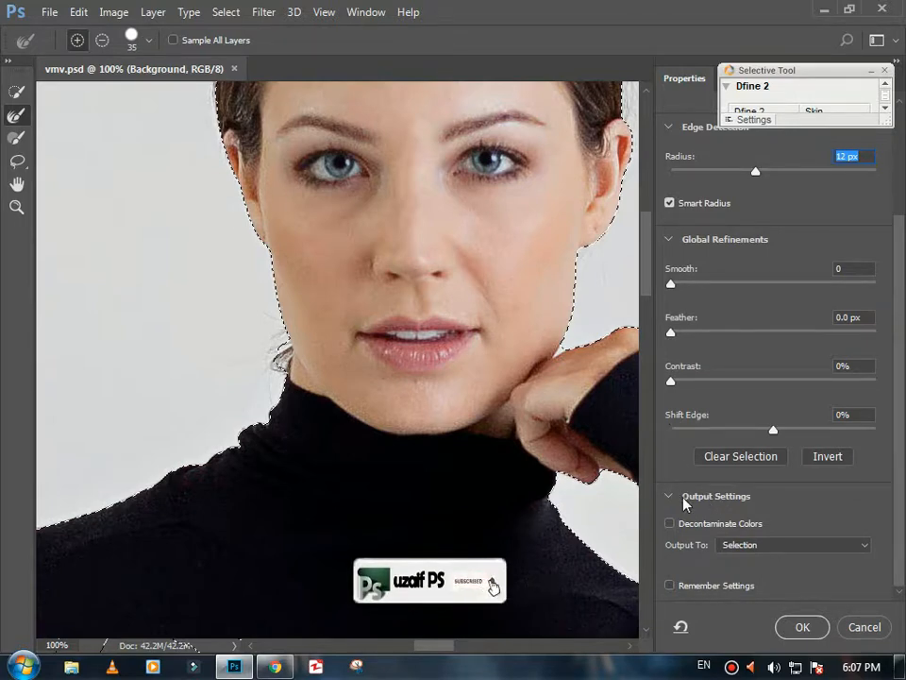
Step: Turn on Decontaminate Colors, set the radius to 3 px with the preview on black, and output to a new layer with layer mask
{"action": "left_click", "coordinate": [670, 524]}
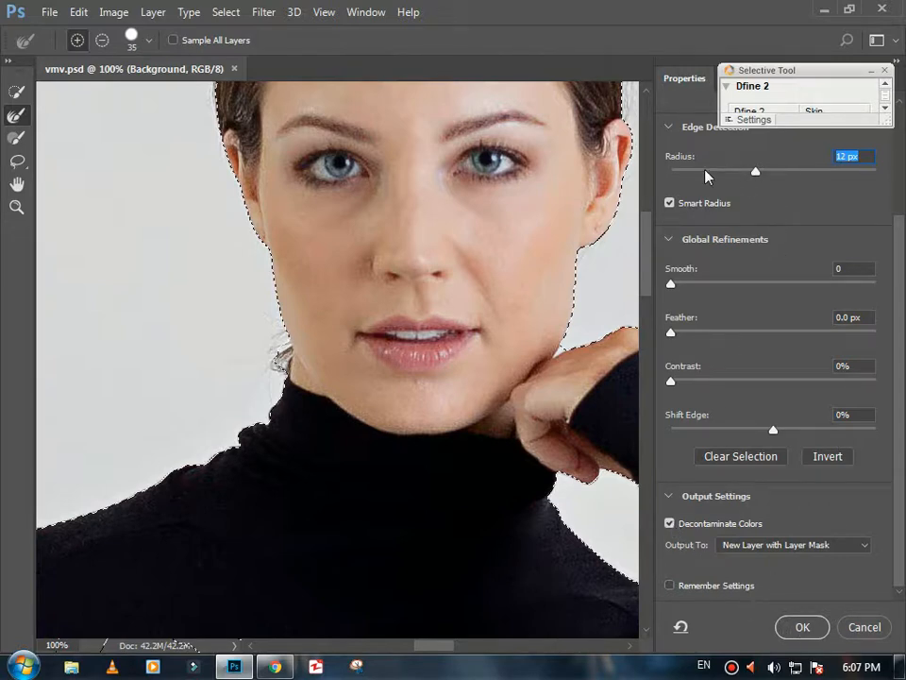
{"action": "key", "text": "b"}
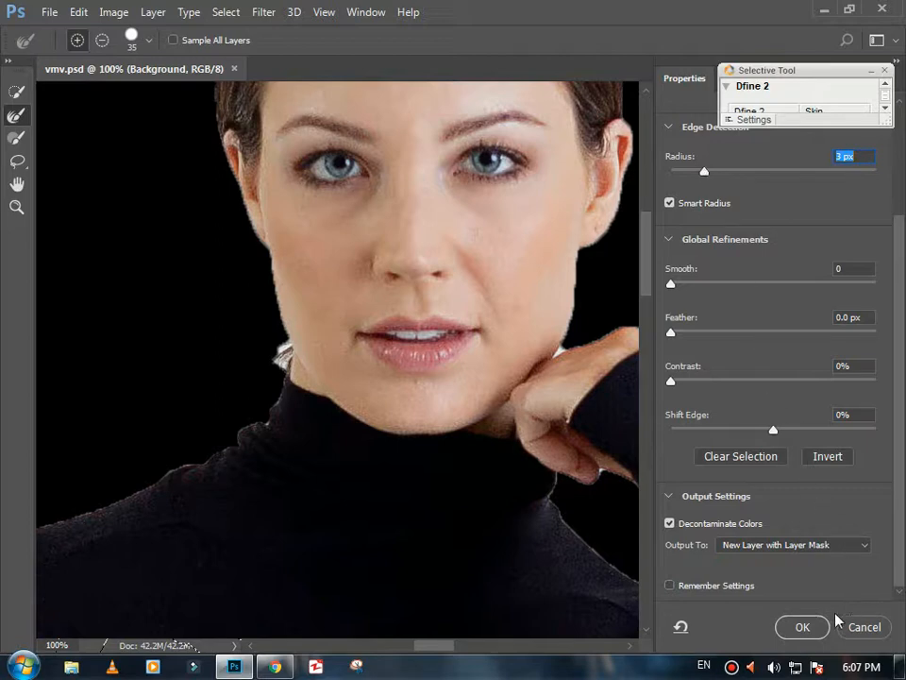
{"action": "left_click", "coordinate": [810, 626]}
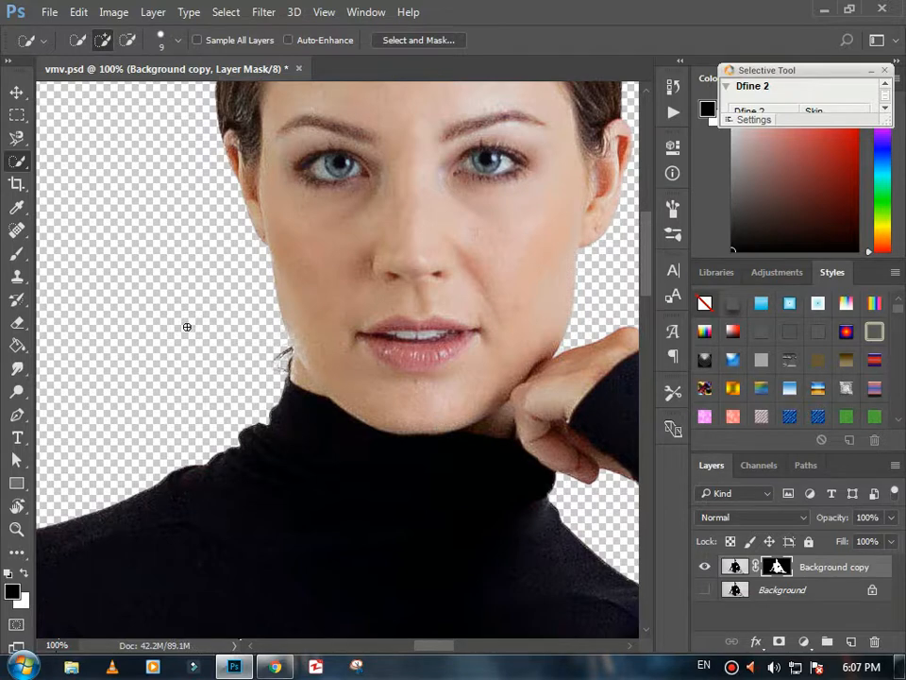
Step: Fit the whole image on screen and toggle the Background layer's visibility to compare the cutout with the original
{"action": "left_click", "coordinate": [16, 528]}
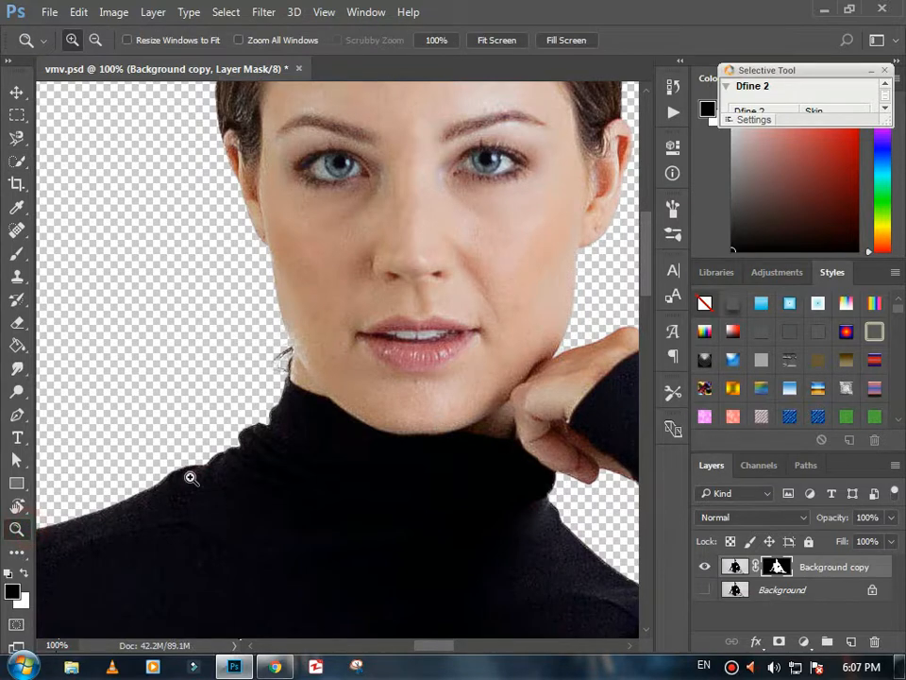
{"action": "left_click", "coordinate": [495, 41]}
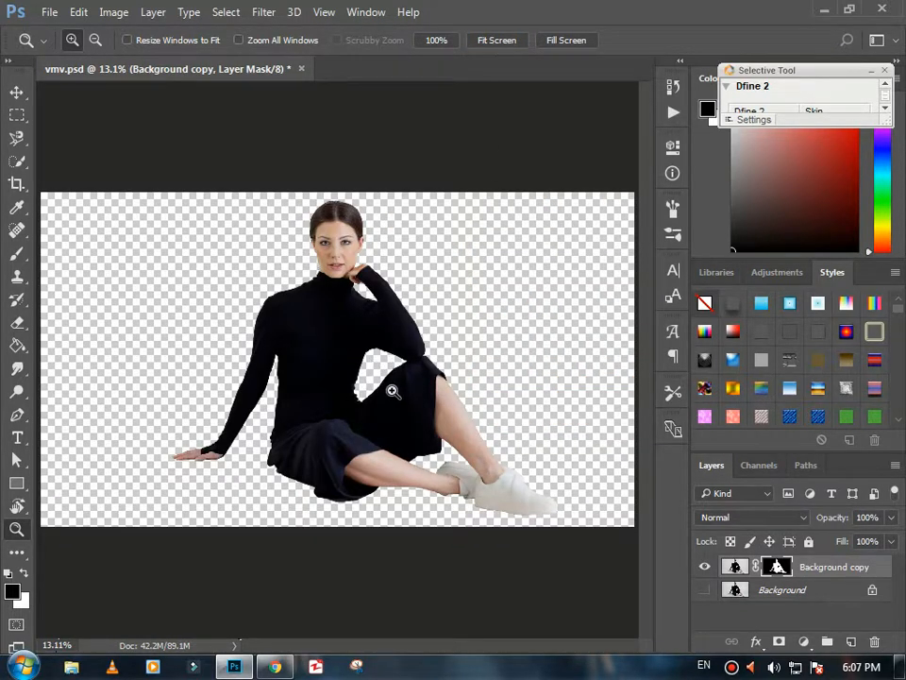
{"action": "left_click", "coordinate": [703, 590]}
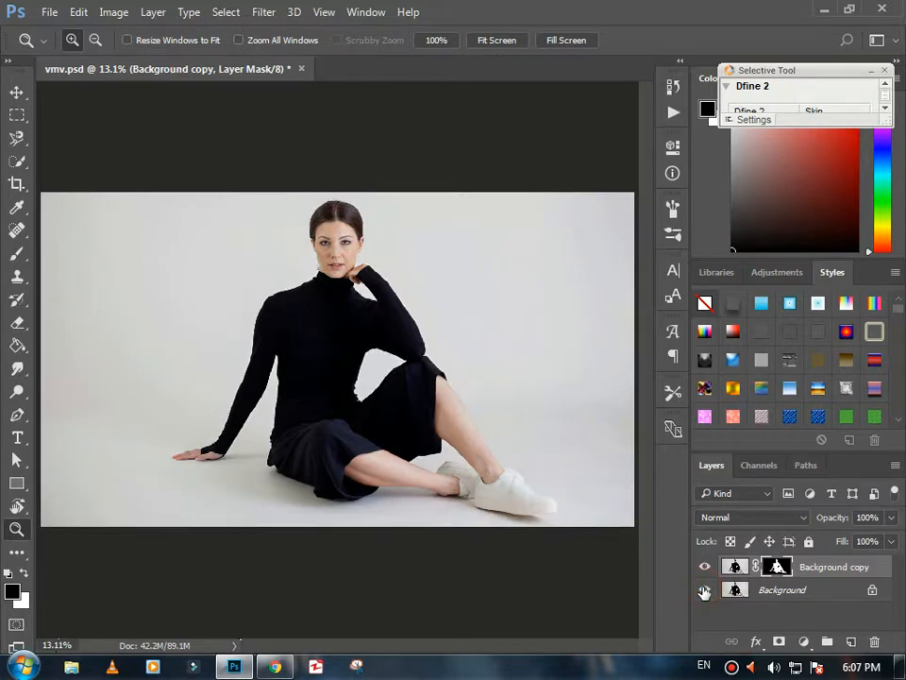
{"action": "left_click", "coordinate": [703, 589]}
{"action": "left_click", "coordinate": [703, 590]}
{"action": "left_click", "coordinate": [703, 590]}
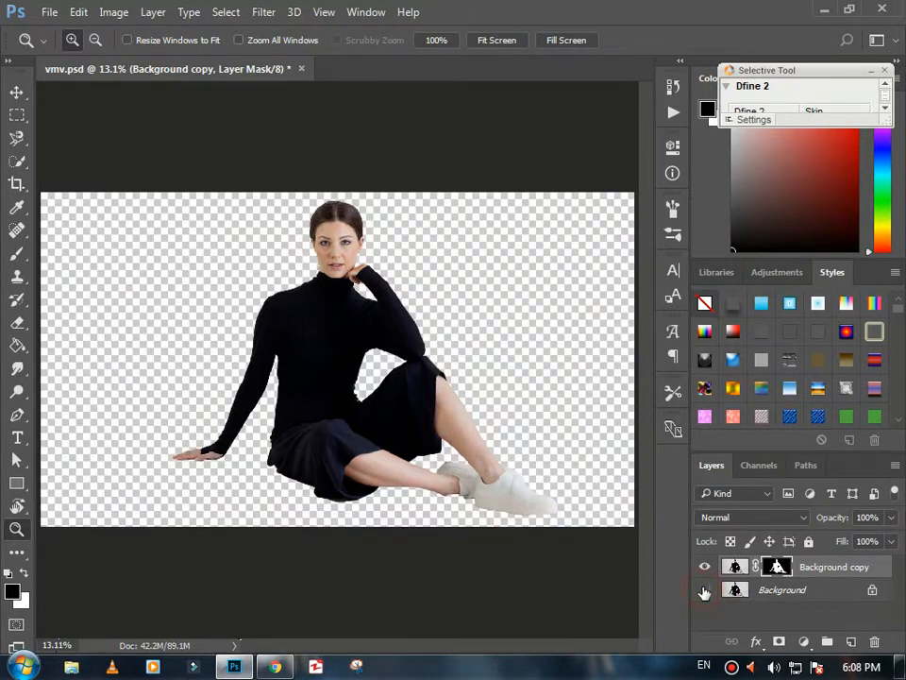